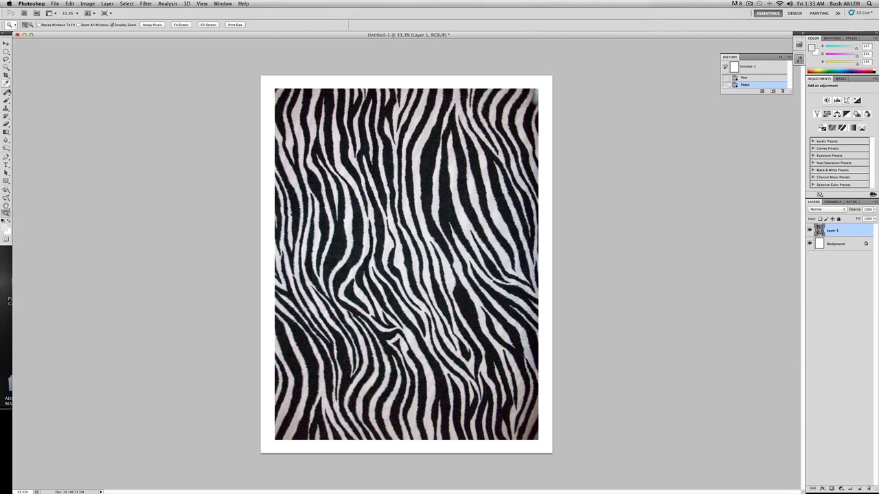
Crop the zebra photo to a roughly square central patch of stripes, removing the white border.
left_click(6, 75)
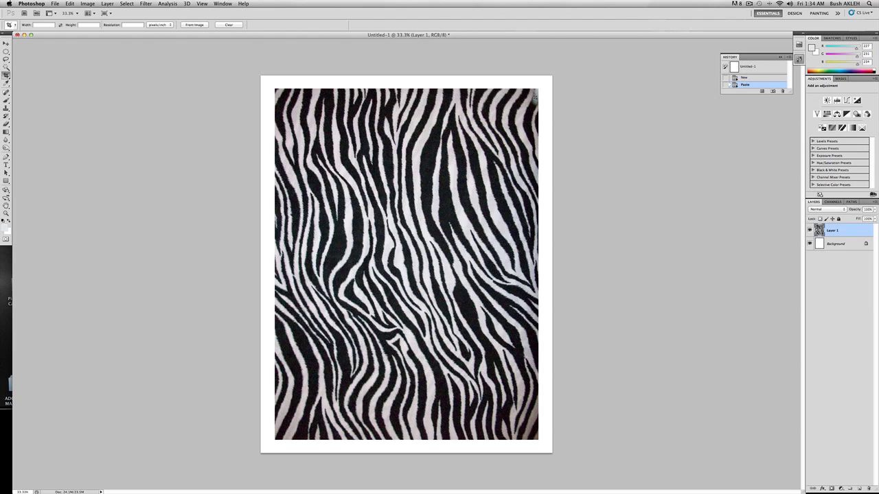
left_click_drag(301, 181, 507, 397)
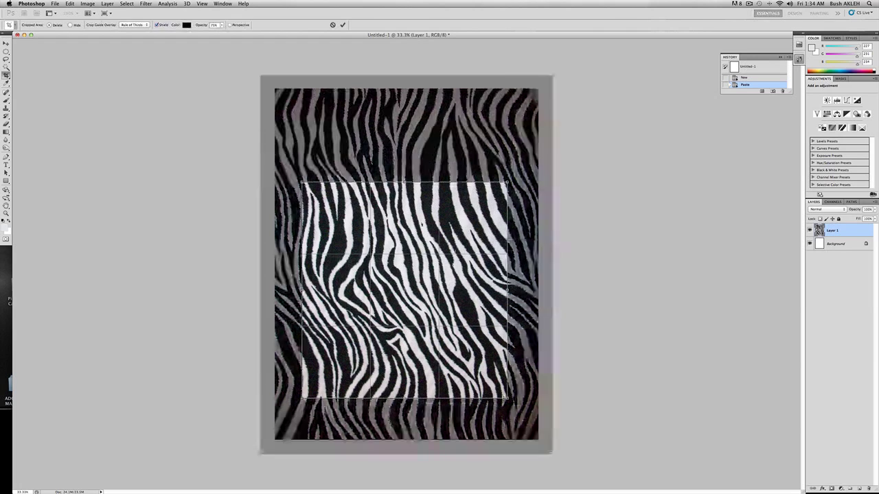
left_click_drag(406, 276, 405, 269)
key("Return")
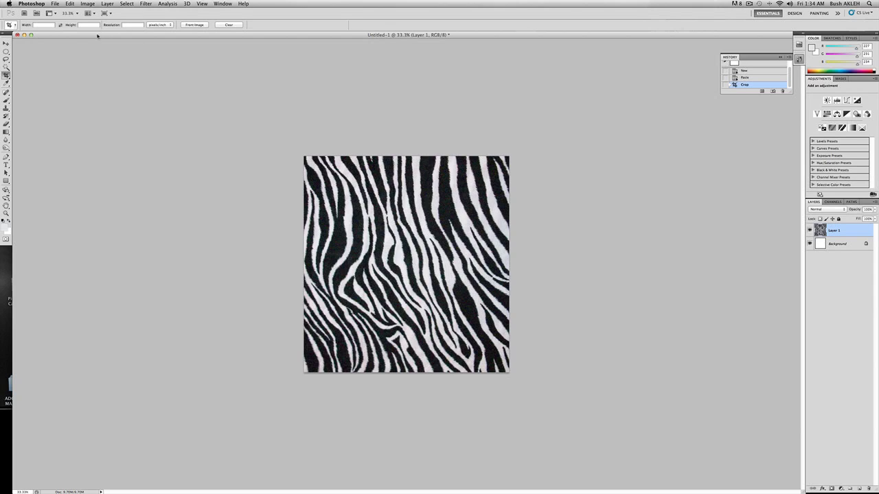
Confirm the current image size, then duplicate Layer 1 as Layer 1 copy with the lower layers hidden.
left_click(87, 4)
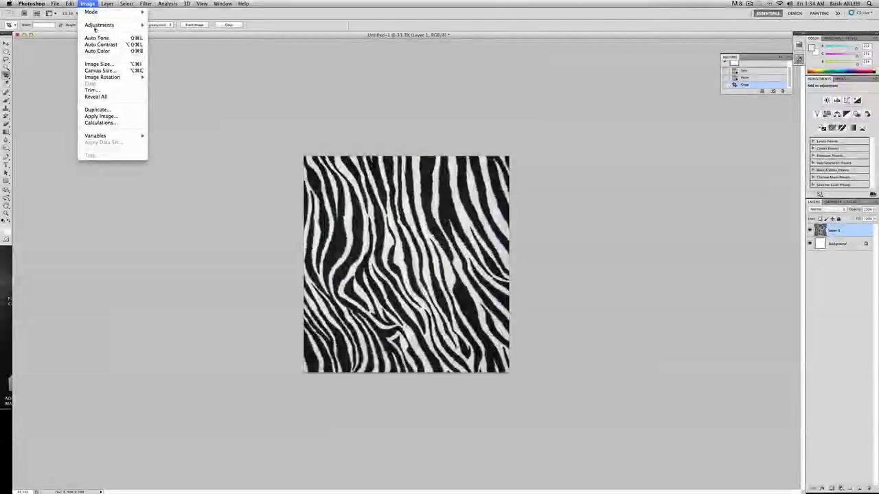
left_click(108, 62)
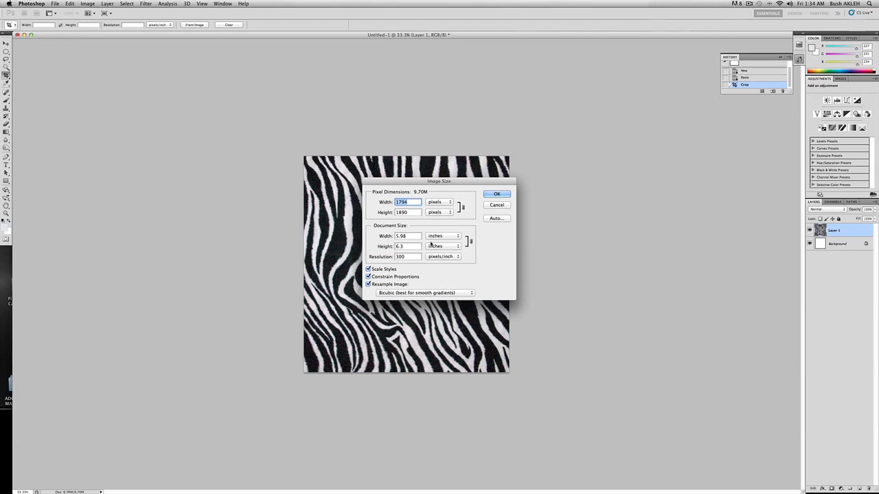
left_click(496, 194)
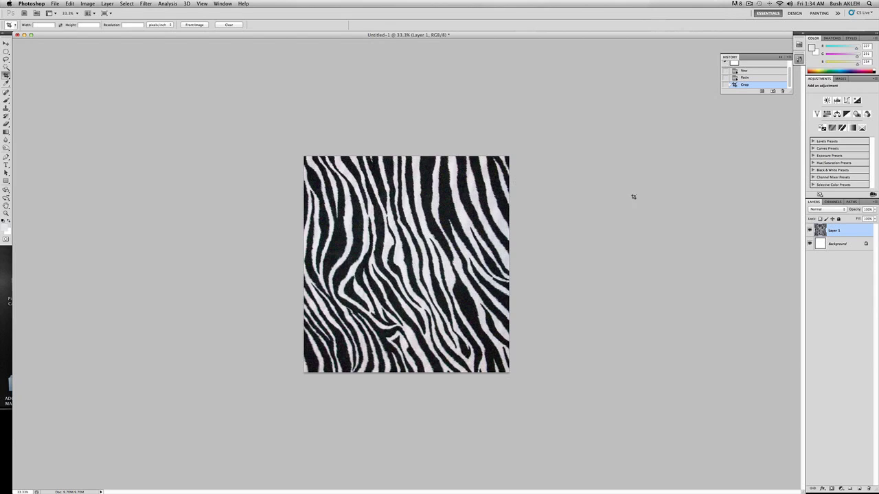
left_click_drag(845, 233, 857, 489)
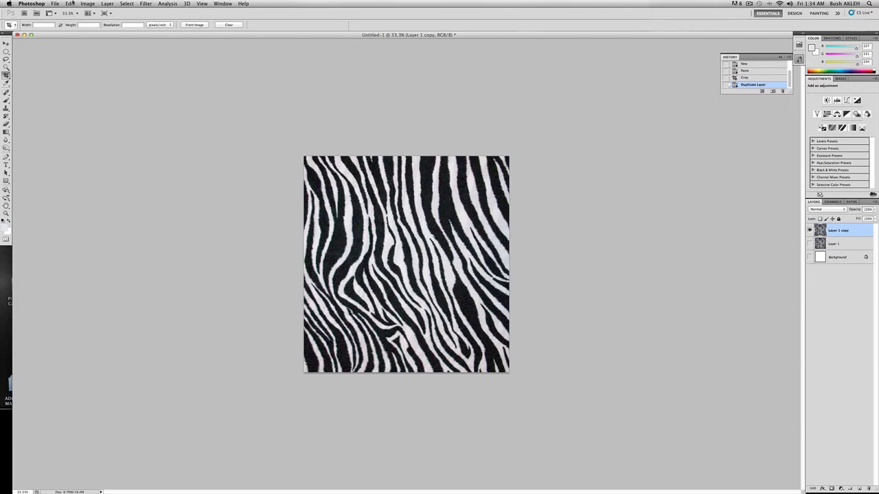
left_click(88, 4)
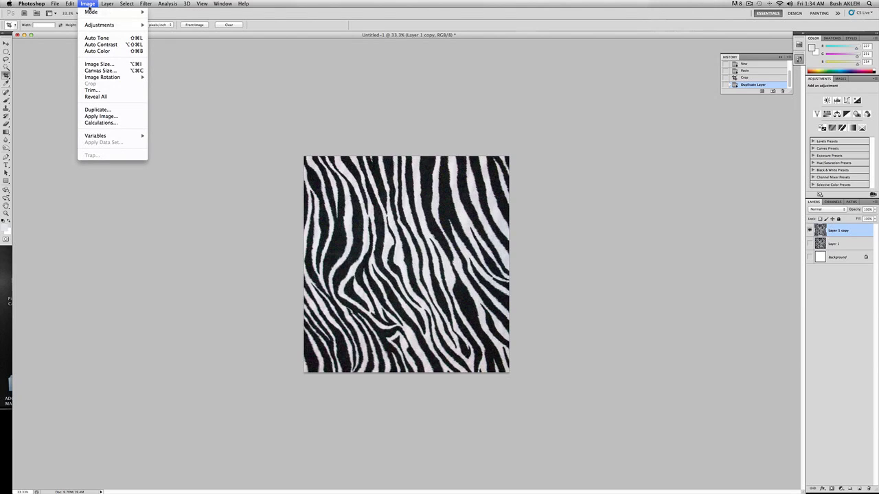
Apply Levels to Layer 1 copy with midtones 0.87 and white input 222.
mouse_move(92, 25)
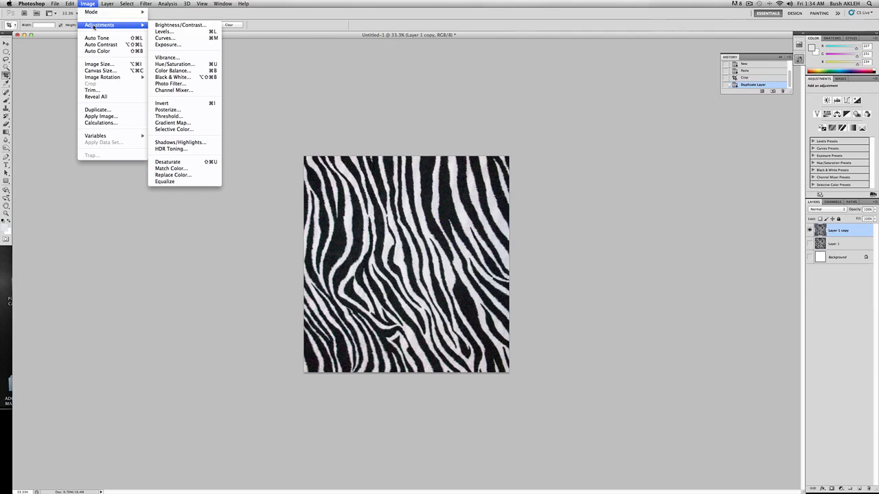
left_click(163, 32)
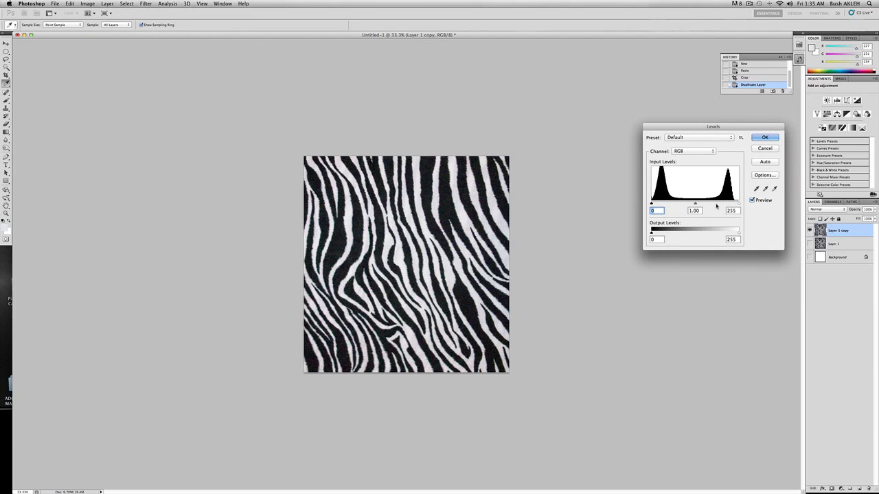
left_click_drag(697, 204, 728, 204)
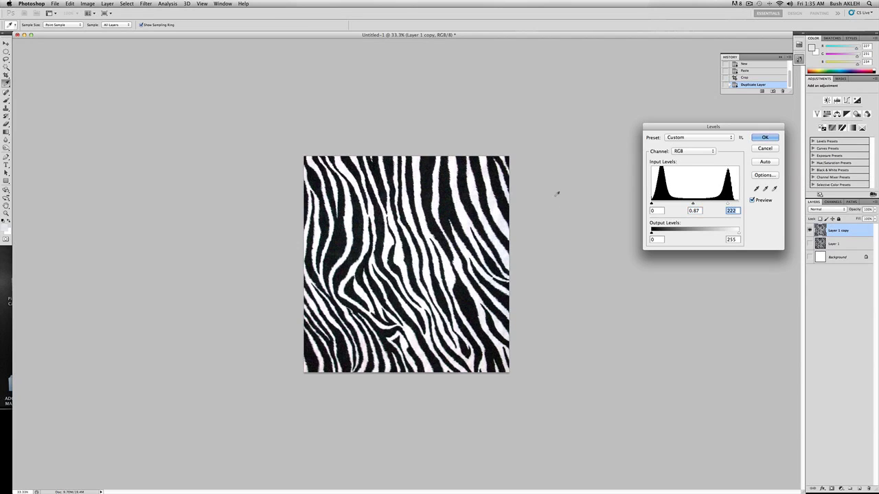
left_click(766, 138)
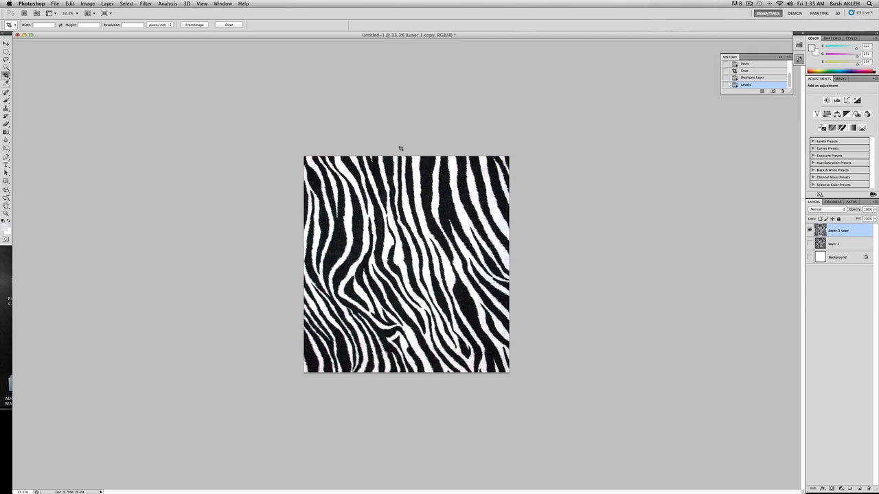
Offset Layer 1 copy by -931 px horizontally and +884 px vertically with Wrap Around.
left_click(145, 3)
mouse_move(170, 149)
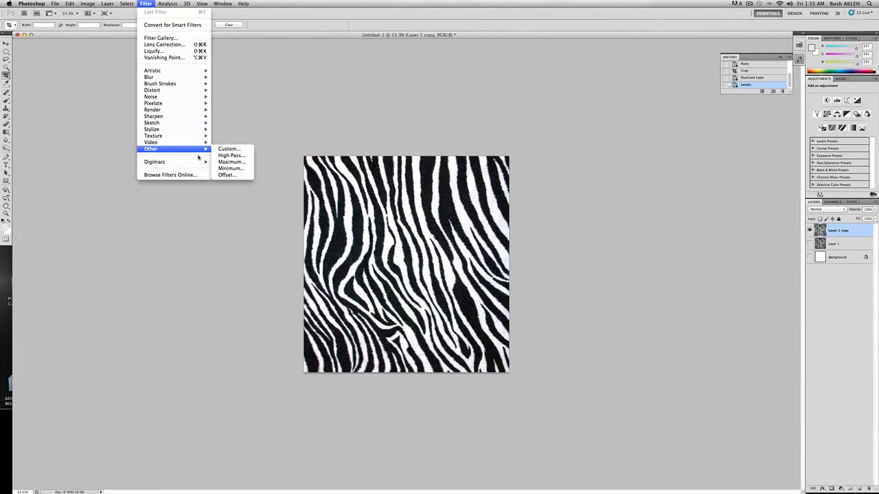
left_click(226, 175)
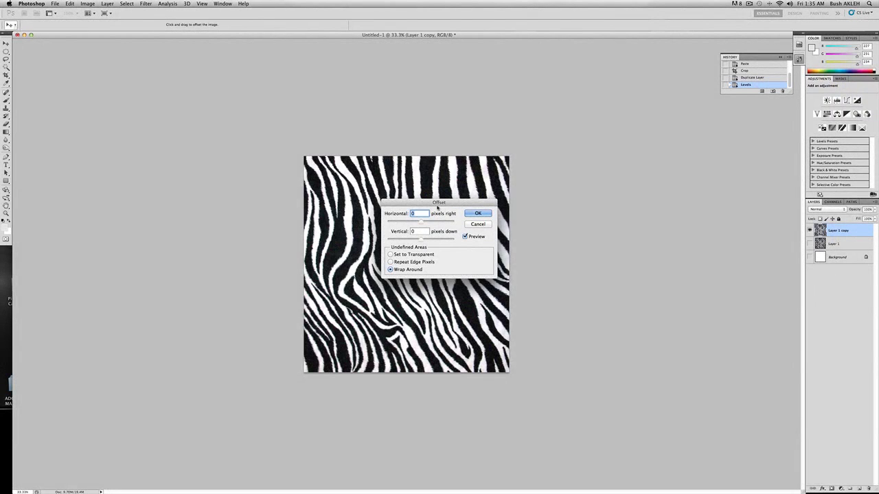
left_click_drag(437, 207, 594, 204)
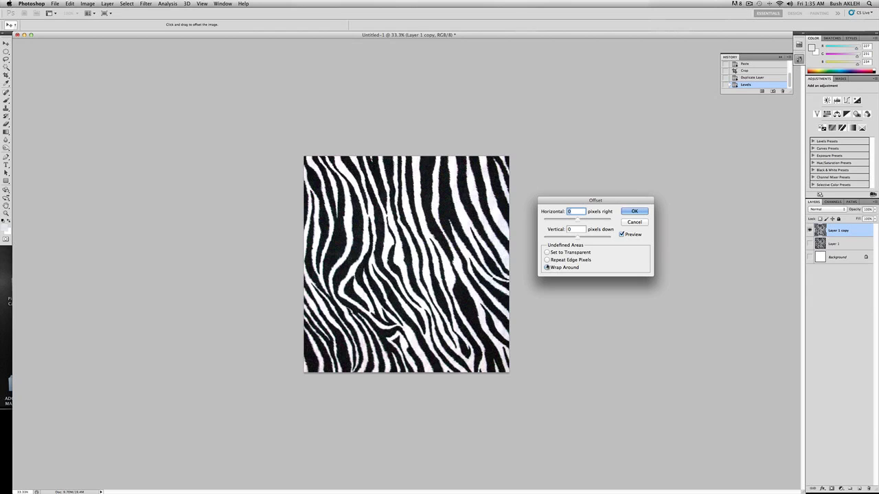
left_click_drag(577, 238, 580, 238)
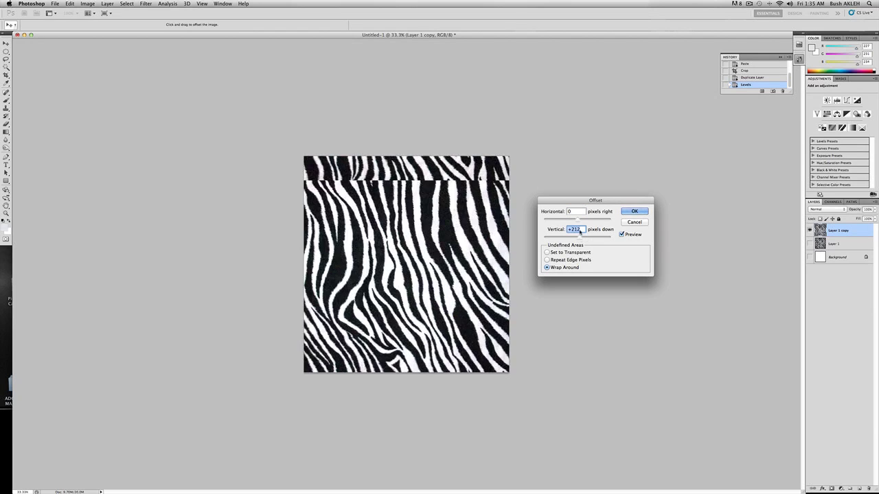
left_click_drag(577, 220, 574, 221)
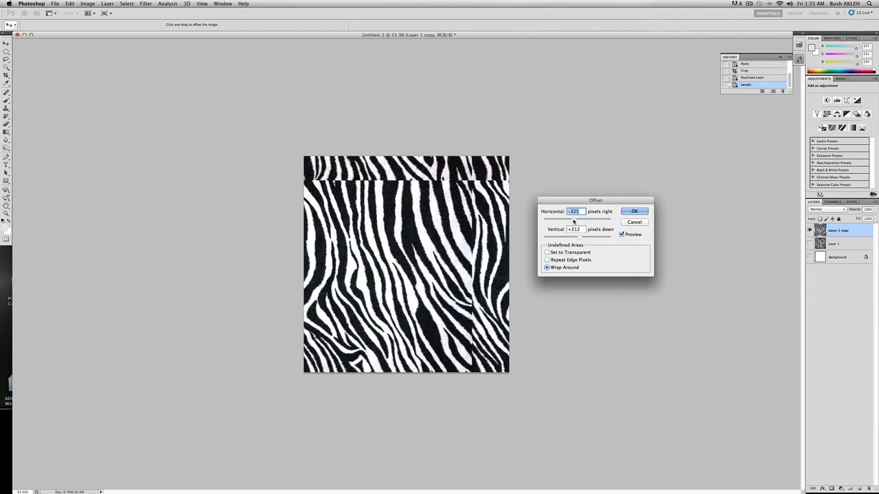
key("Down")
key("Down")
key("Down")
key("Down")
key("Down")
key("Down")
key("Down")
key("Down")
key("Down")
left_click_drag(461, 194, 467, 256)
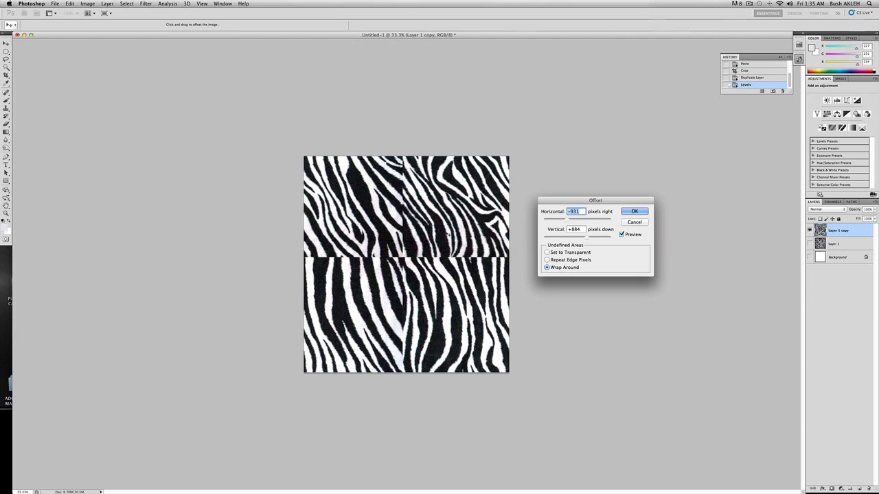
left_click(633, 210)
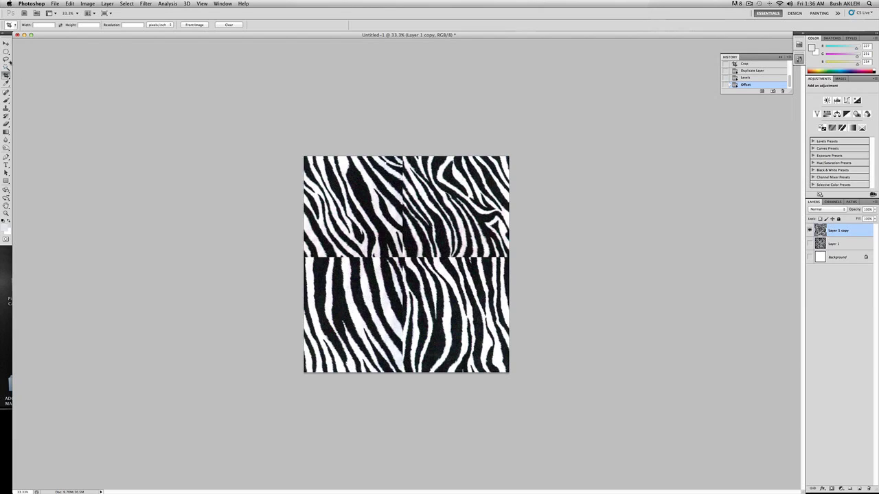
Lasso the horizontal seam and fill it with Content-Aware at 100% opacity.
left_click(7, 60)
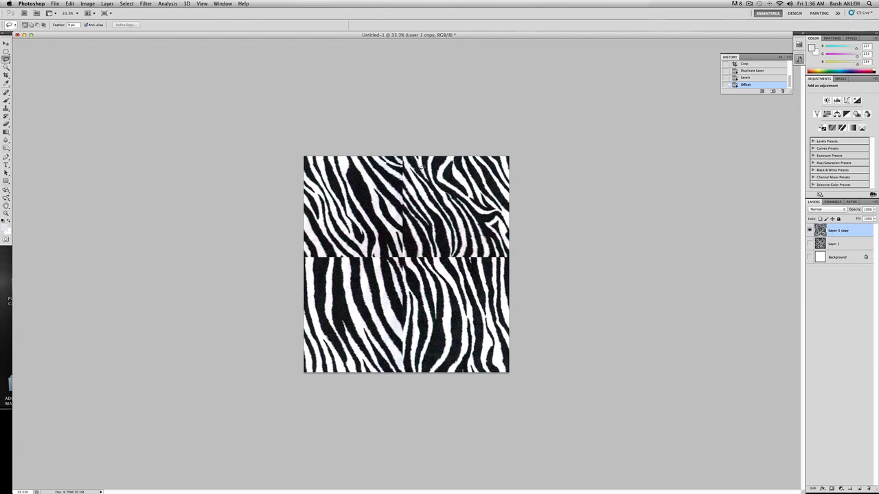
mouse_move(401, 158)
left_mouse_down()
mouse_move(387, 214)
mouse_move(316, 246)
mouse_move(310, 261)
mouse_move(387, 278)
mouse_move(380, 343)
mouse_move(405, 362)
mouse_move(416, 350)
mouse_move(428, 278)
mouse_move(500, 258)
mouse_move(501, 247)
mouse_move(485, 239)
mouse_move(405, 242)
mouse_move(412, 162)
left_mouse_up()
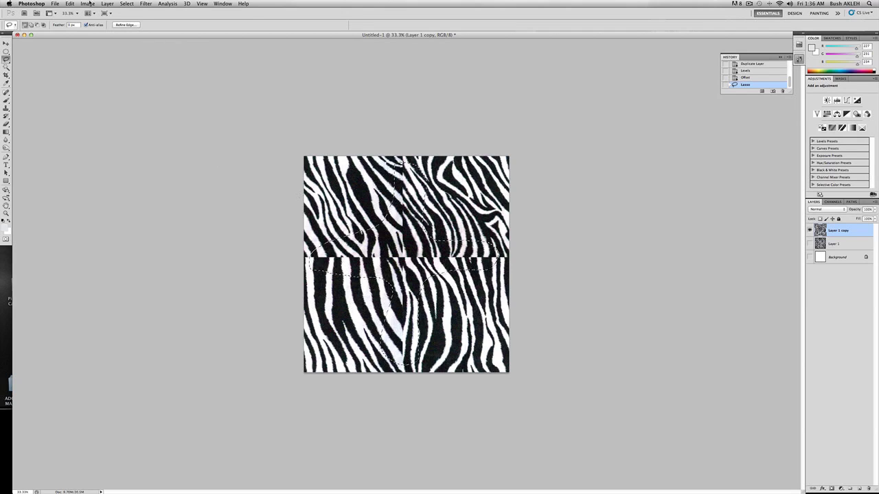
left_click(69, 3)
left_click(76, 116)
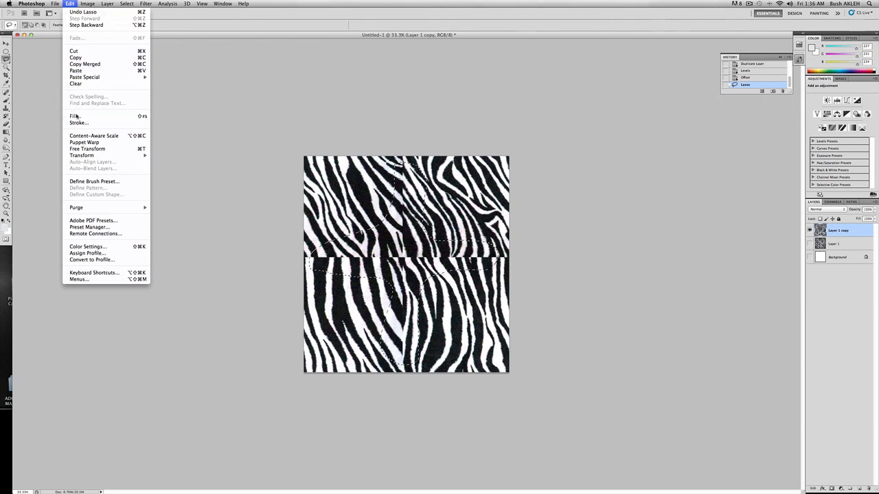
left_click_drag(430, 205, 583, 189)
left_click(602, 204)
left_click(601, 204)
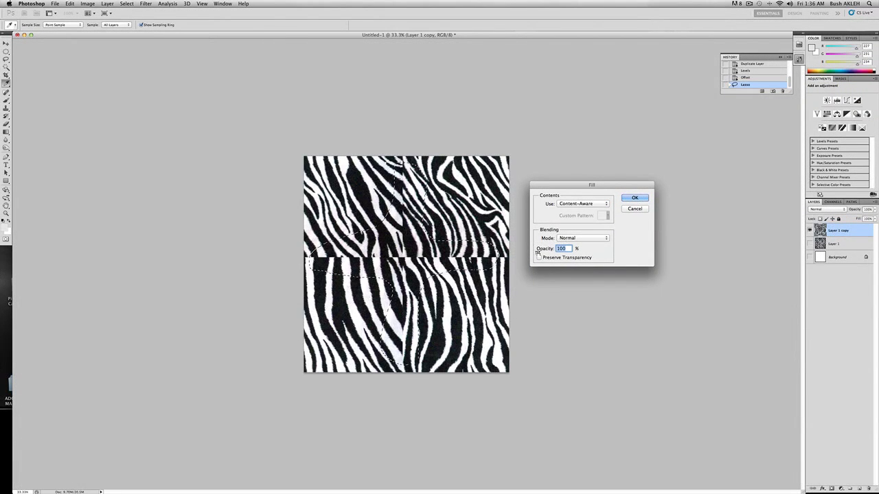
left_click(634, 198)
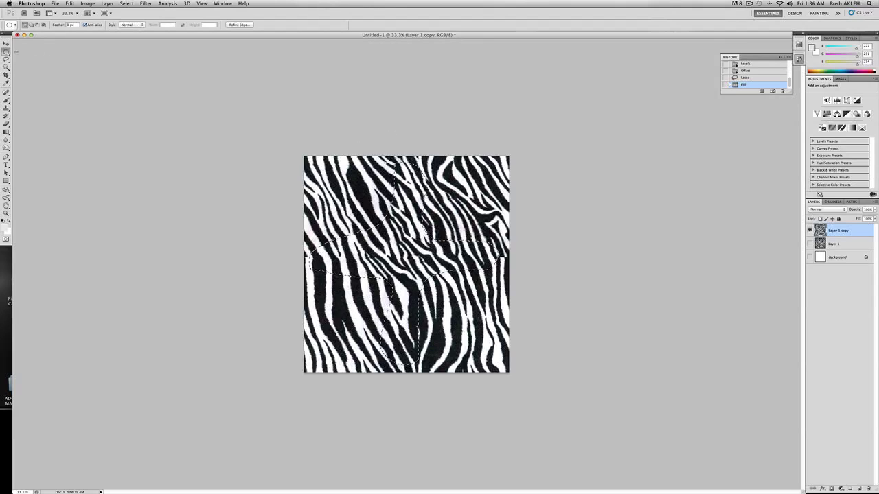
Deselect and zoom in to about 94% to inspect the remaining seams.
key("super+d")
left_click(6, 214)
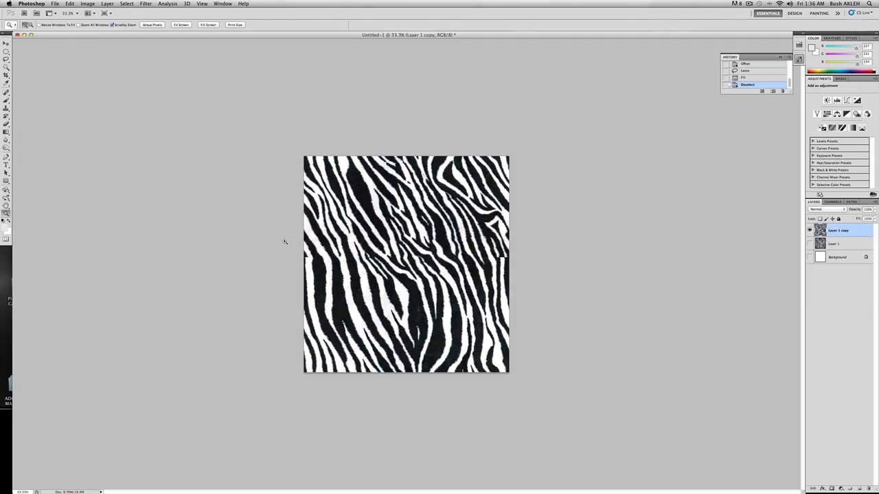
left_click_drag(285, 242, 313, 263)
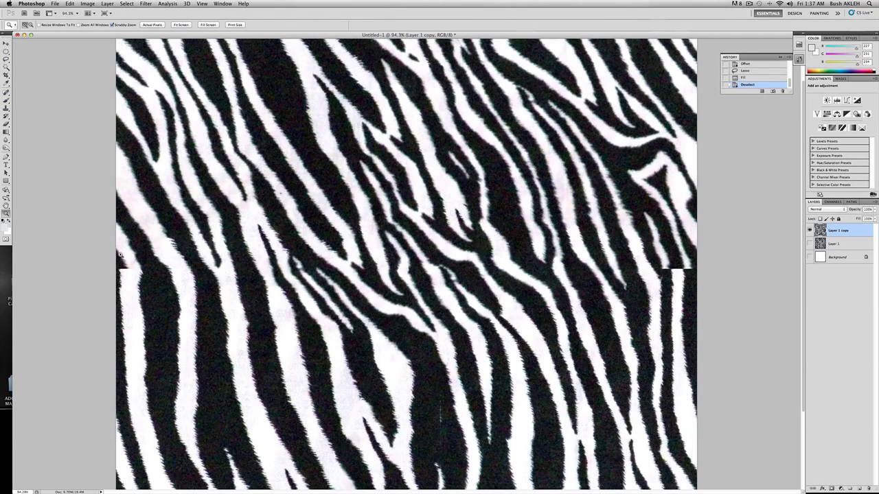
left_click(6, 108)
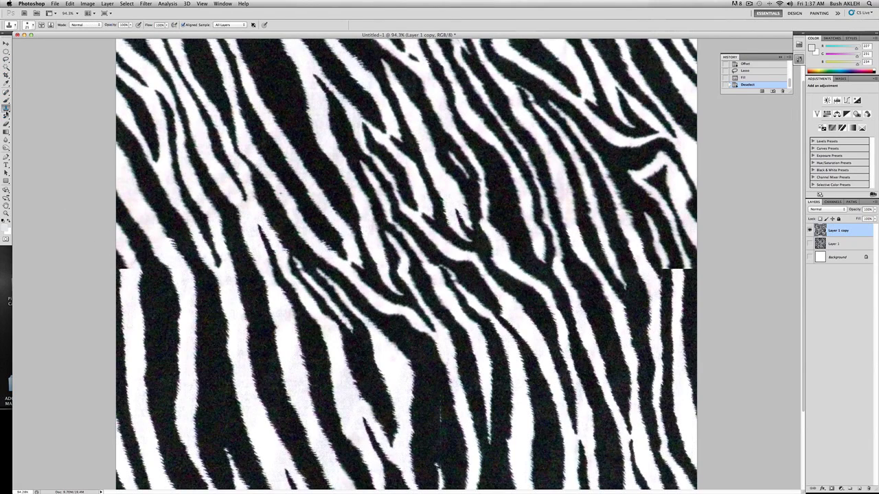
Clone stripes over the leftover seam along the tile's left edge.
left_click(127, 267)
left_click(130, 266)
left_click(125, 268)
left_click(127, 274)
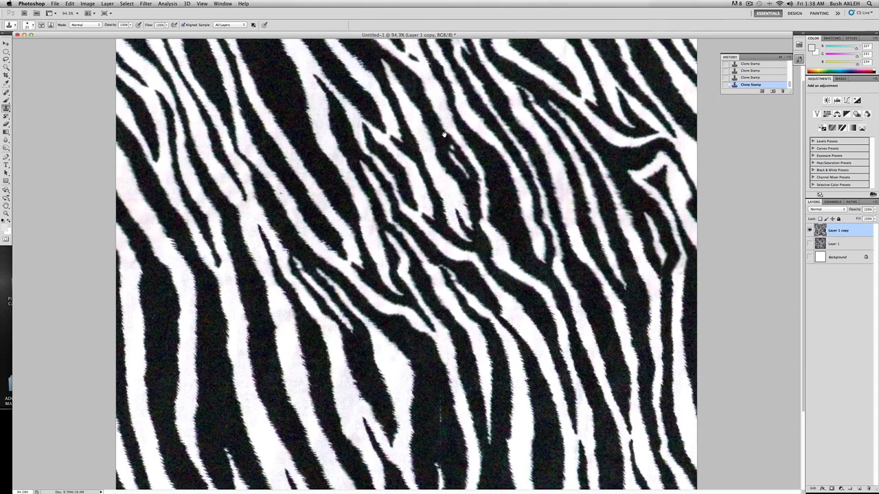
Soften the Clone Stamp brush to about 23% hardness for patching the lower-middle seams.
scroll(444, 134, "up", 4)
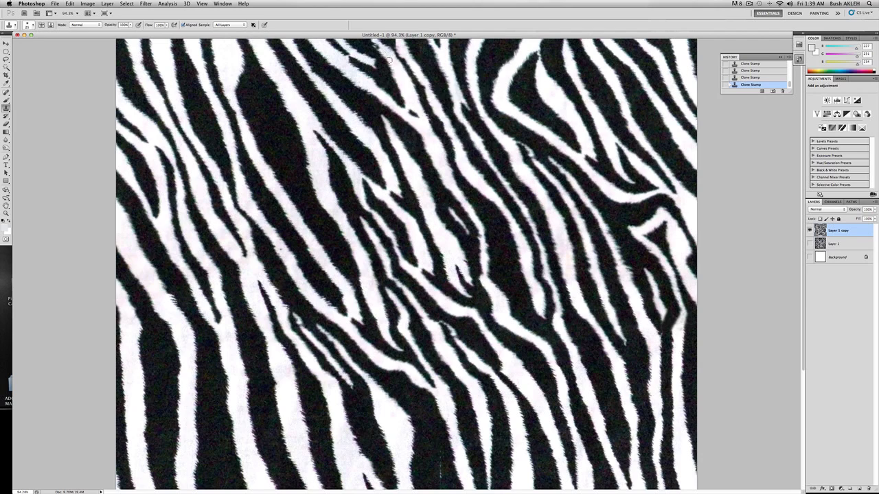
right_click(401, 63)
left_click_drag(412, 92, 421, 92)
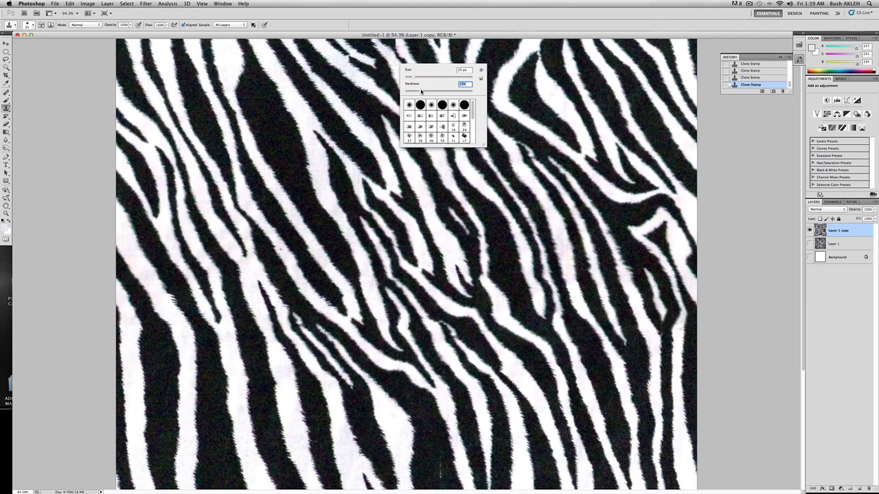
left_click(431, 48)
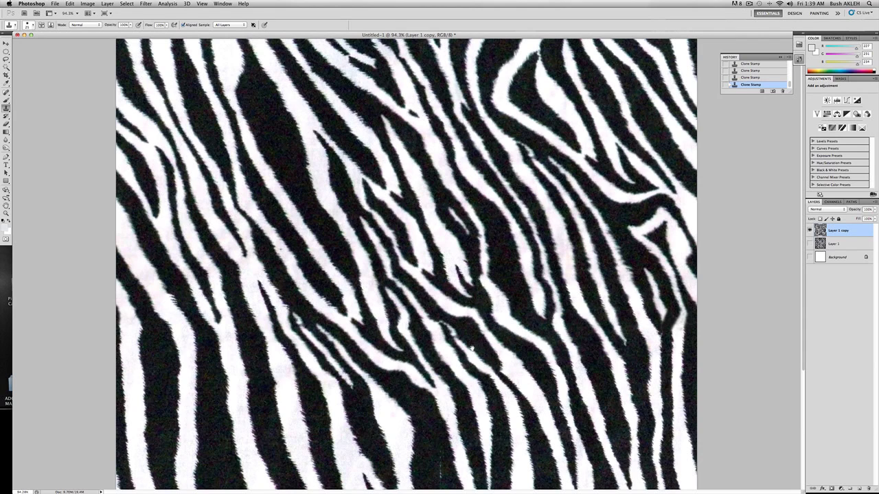
scroll(473, 347, "down", 5)
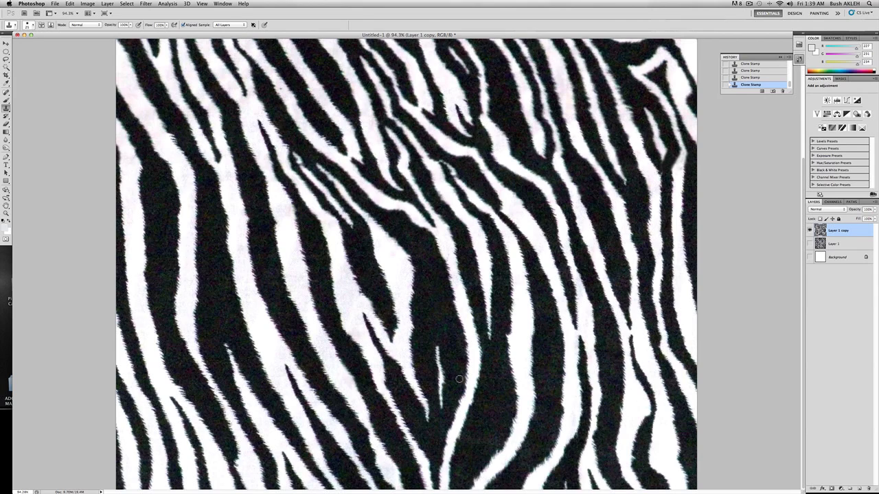
Set the Clone Stamp brush to 41 px and extend the thin white stripe upward.
right_click(438, 357)
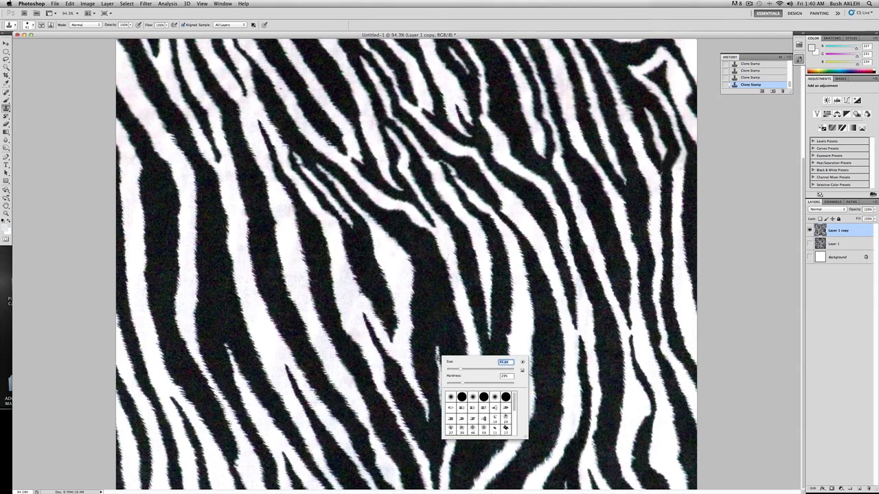
key("Return")
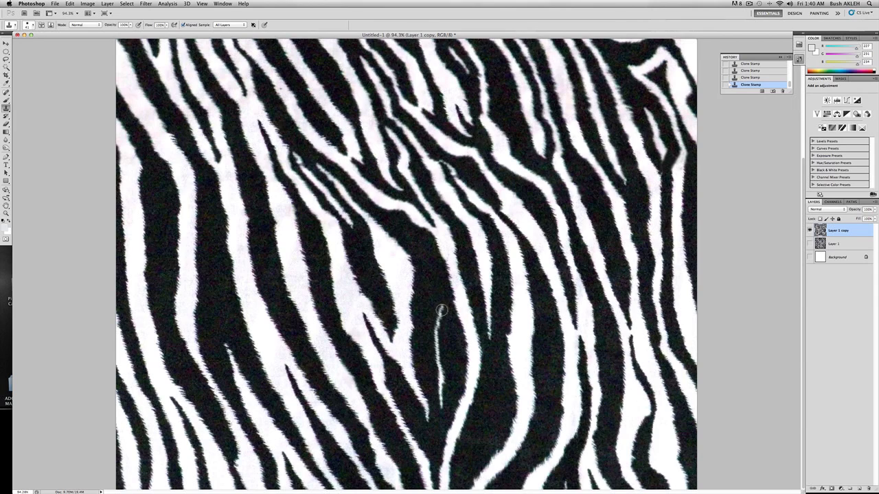
left_click_drag(440, 316, 440, 303)
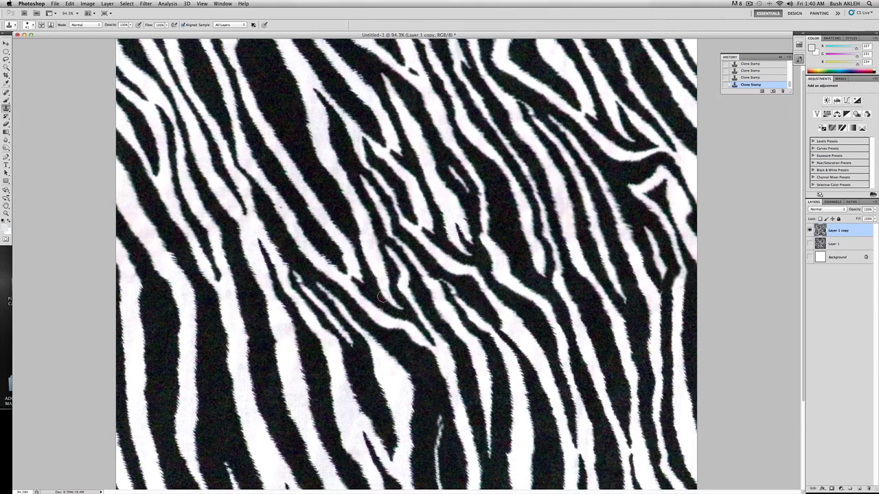
Zoom so the whole tile shows at about 63%, then bring up Image > Adjustments.
left_click(6, 214)
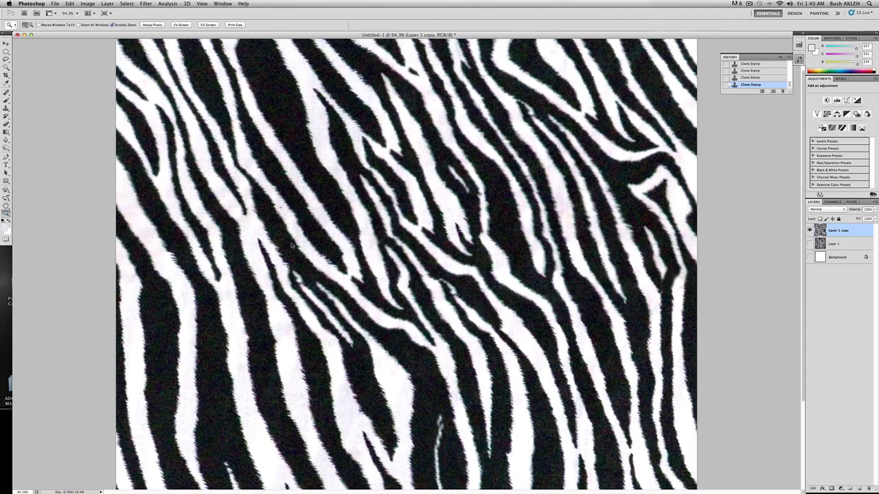
left_click(382, 289, "alt")
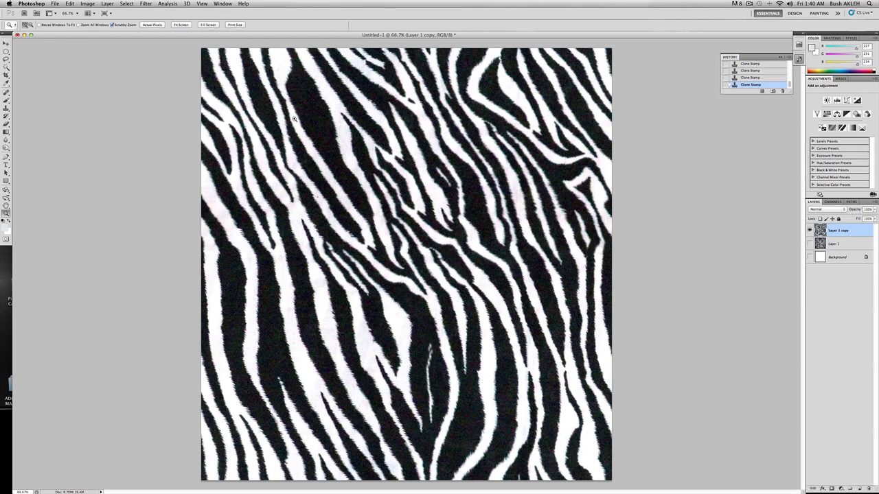
left_click(455, 186)
left_click(454, 186)
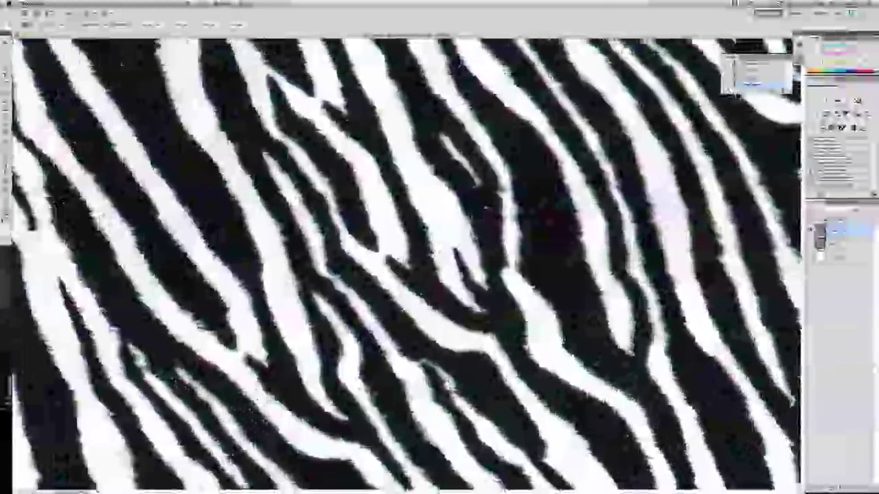
left_click(493, 240, "alt")
left_click(494, 239, "alt")
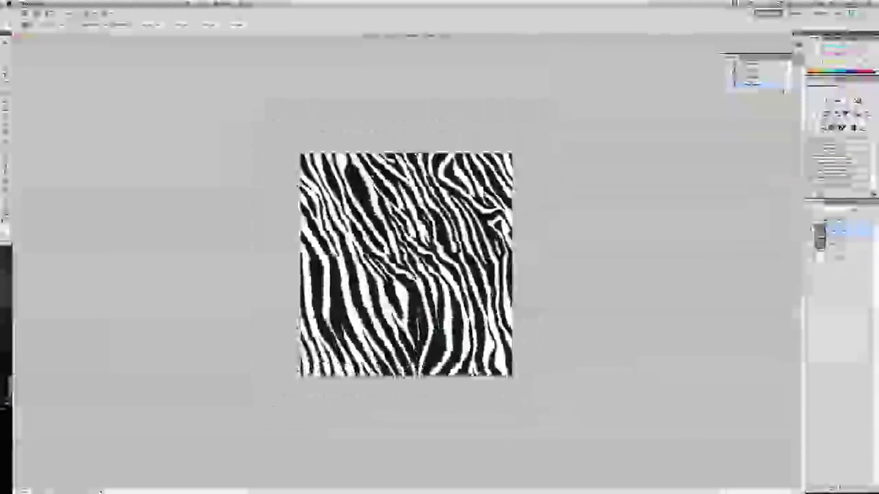
left_click(493, 240)
left_click_drag(426, 199, 437, 199)
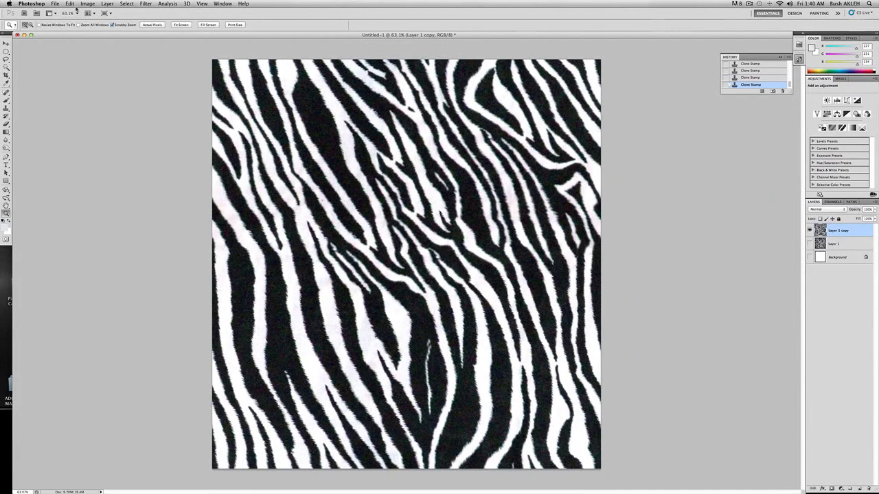
left_click(85, 4)
mouse_move(96, 25)
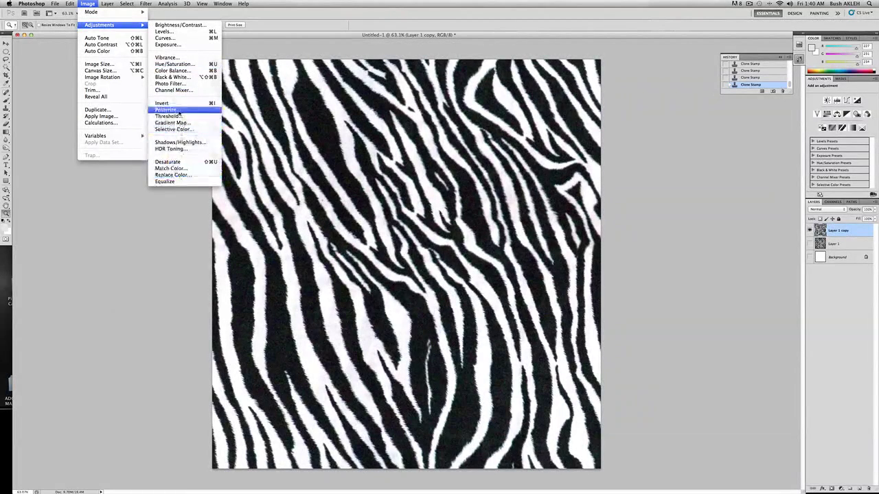
Convert the zebra tile to black and white using Black & White Auto values, then zoom in on the stripes.
left_click(175, 76)
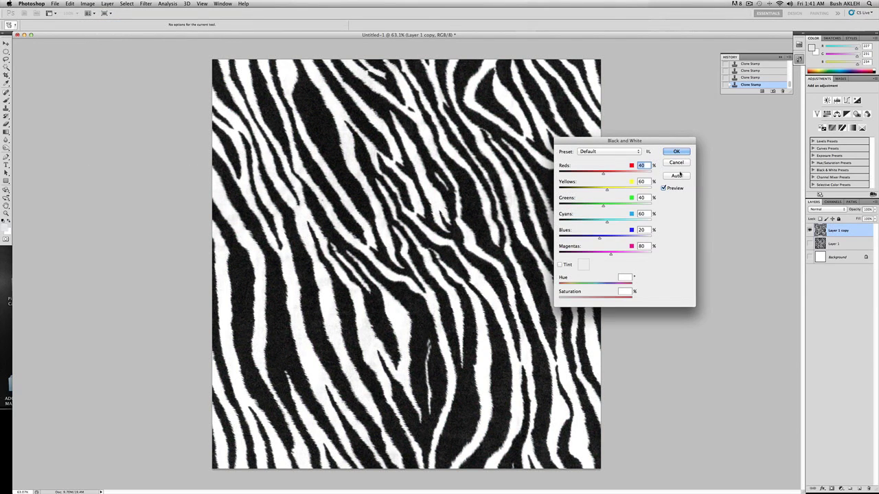
left_click(677, 175)
left_click(676, 151)
left_click_drag(366, 197, 389, 195)
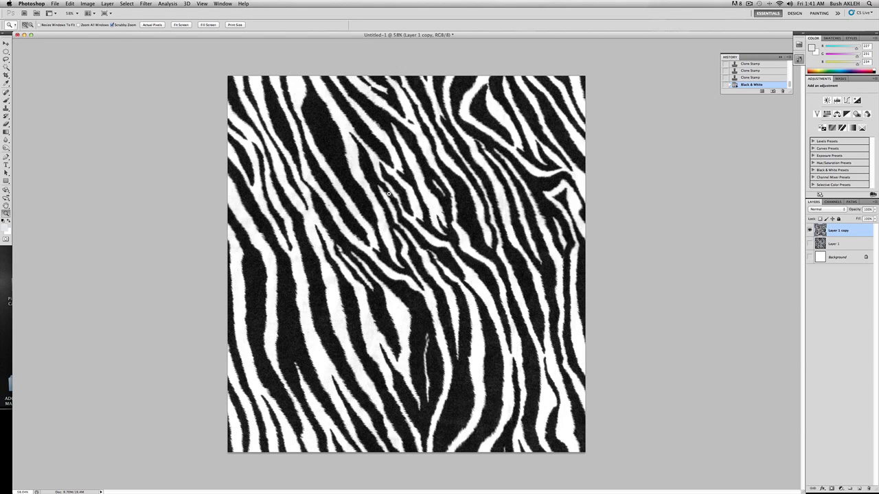
left_click(88, 4)
mouse_move(99, 24)
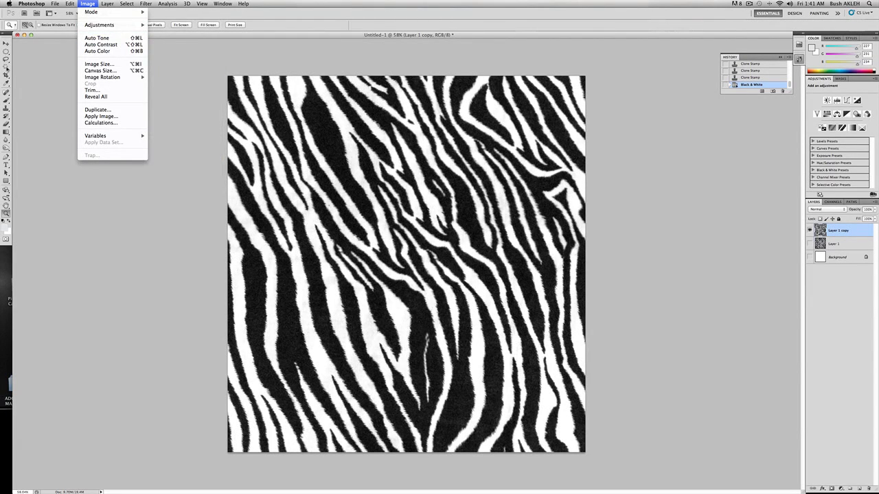
Select every black stripe with the Magic Wand plus Select > Similar, checking the selection zoomed in.
left_click(7, 67)
left_click(6, 67)
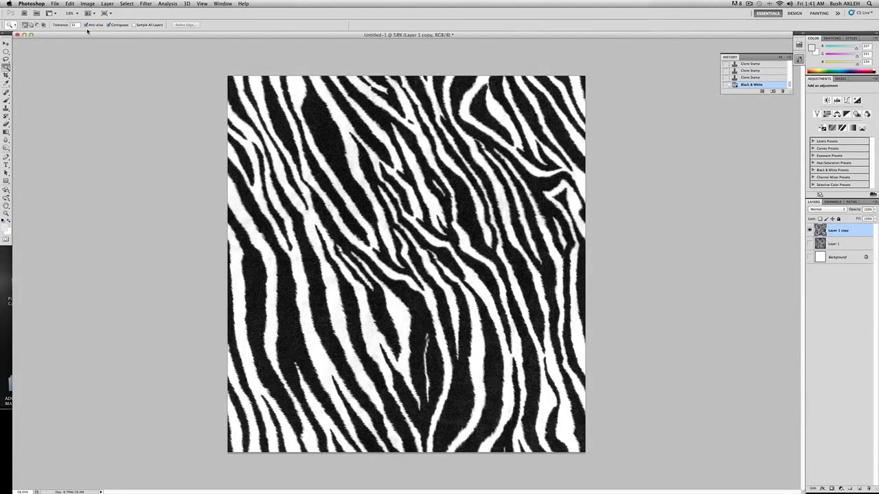
left_click(283, 121)
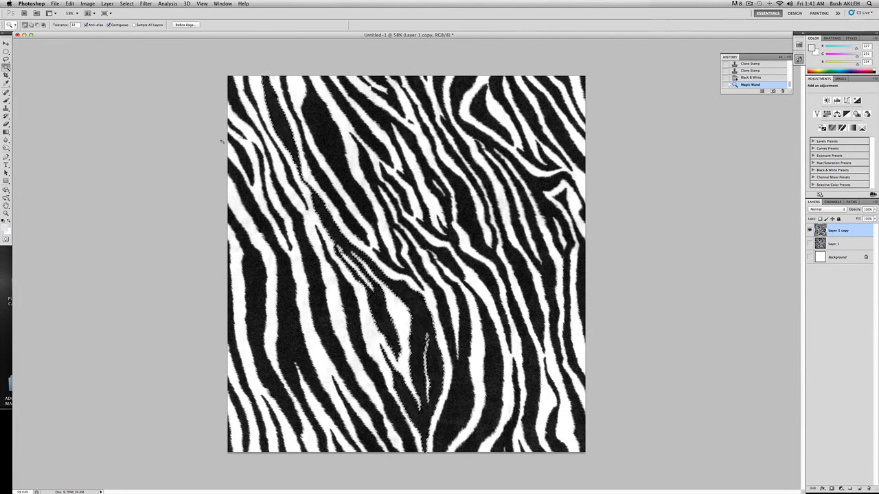
left_click(127, 3)
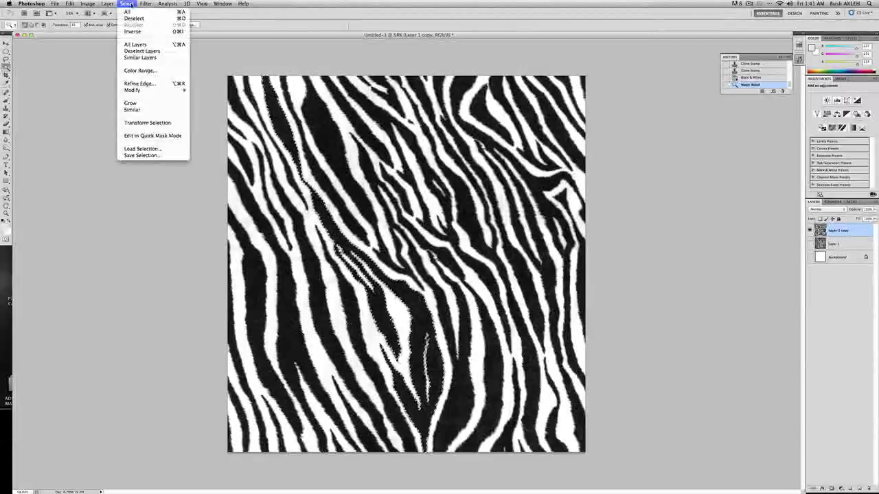
left_click(131, 109)
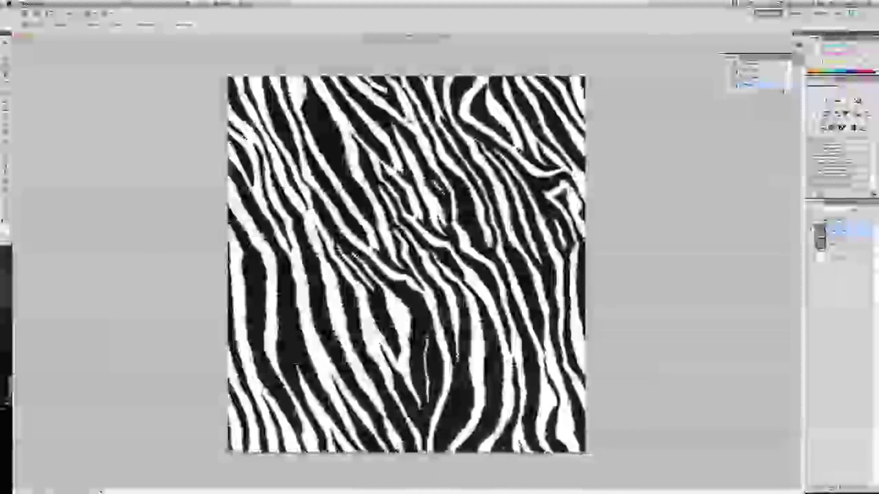
key("super+equal")
key("super+equal")
key("super+equal")
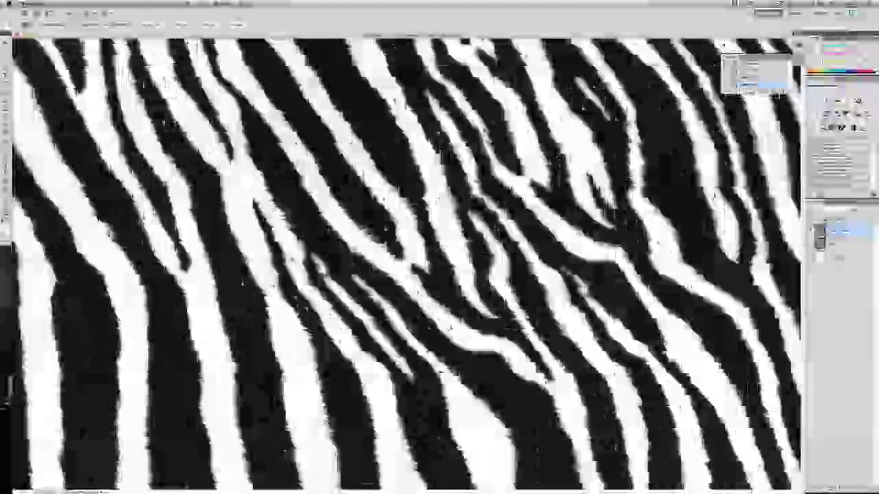
key("super+equal")
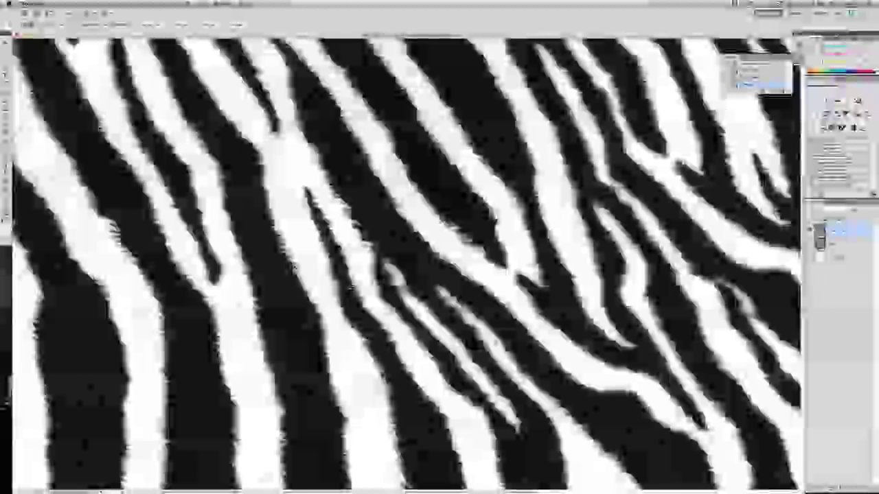
key("ctrl+0")
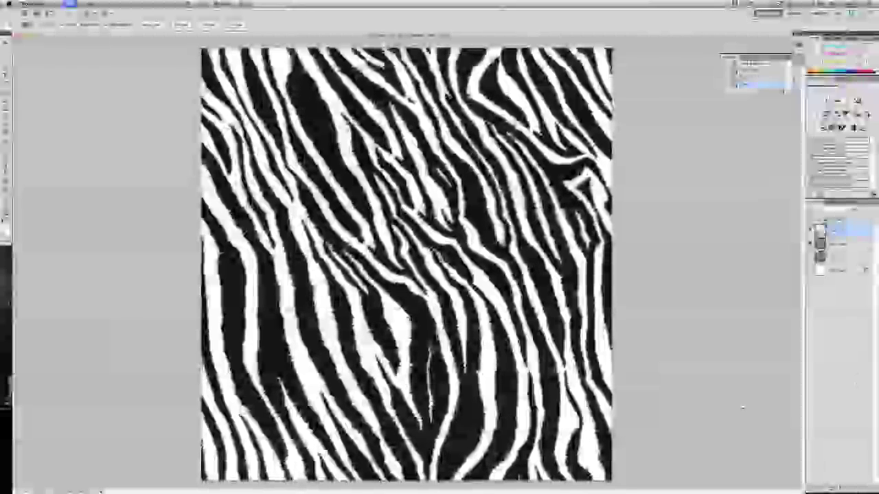
Hide Layer 1 copy and add a new empty Layer 3 beneath Layer 2.
left_click(809, 243)
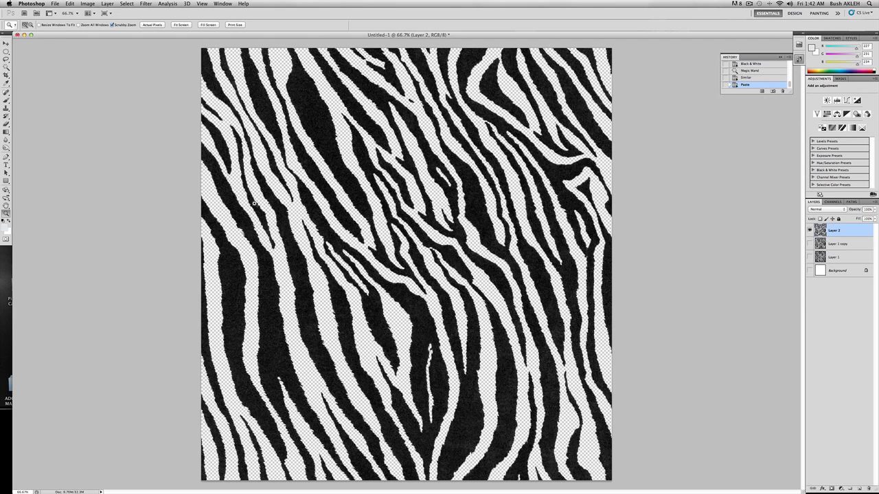
left_click(843, 245)
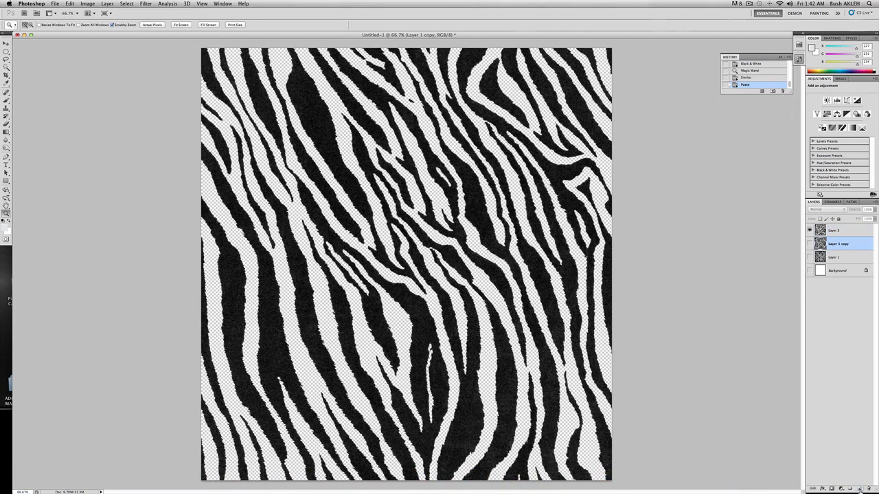
left_click(859, 489)
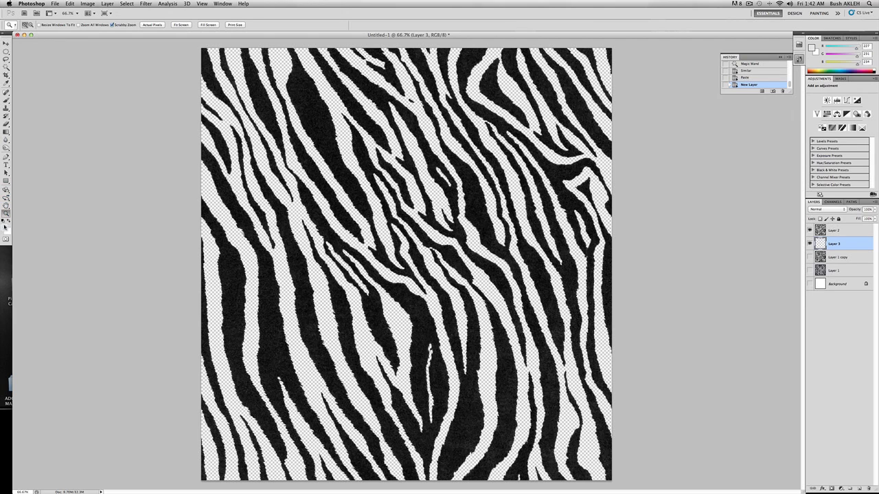
Fill Layer 3 with white using the Paint Bucket.
left_click(8, 222)
left_click(6, 132)
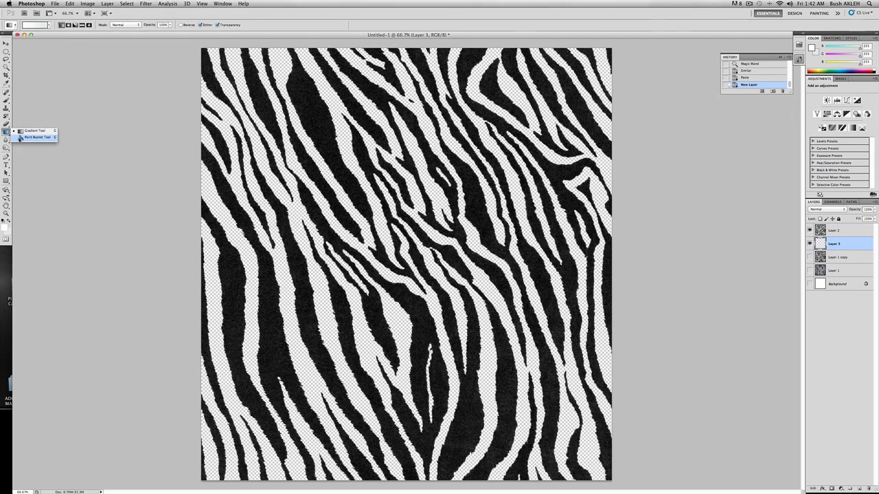
left_click(29, 142)
left_click(259, 149)
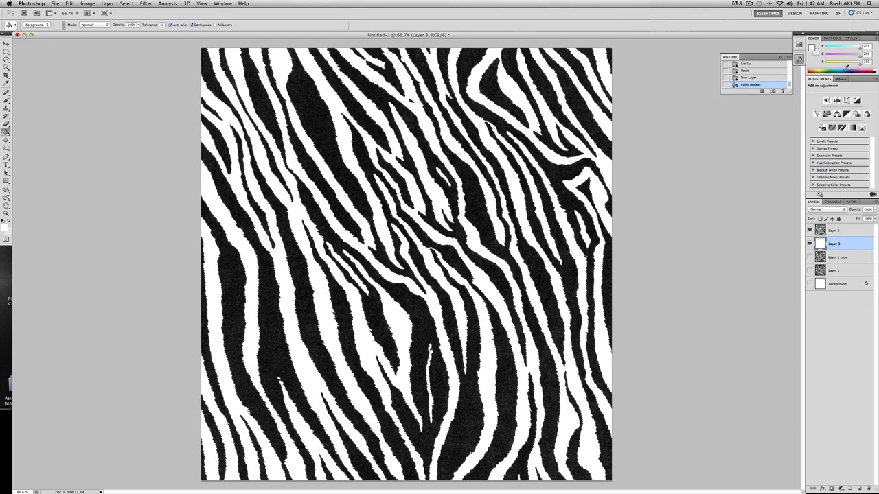
Fill Layer 3 with a dark navy swatch, then load Layer 2's black stripes as a selection.
left_click(833, 39)
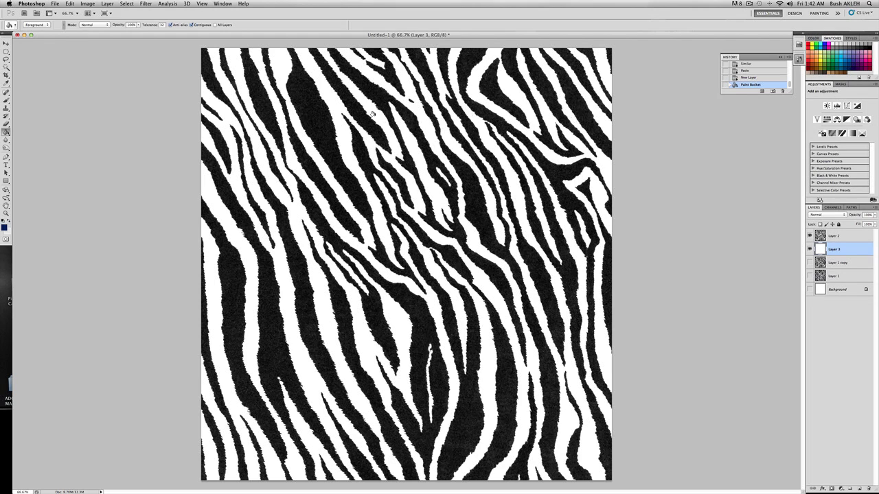
left_click(430, 128)
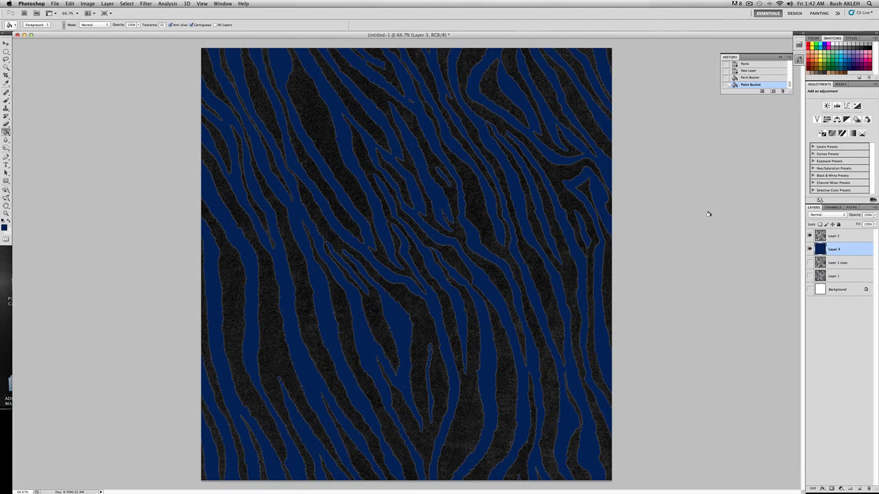
left_click(841, 239)
left_click(820, 236, "super")
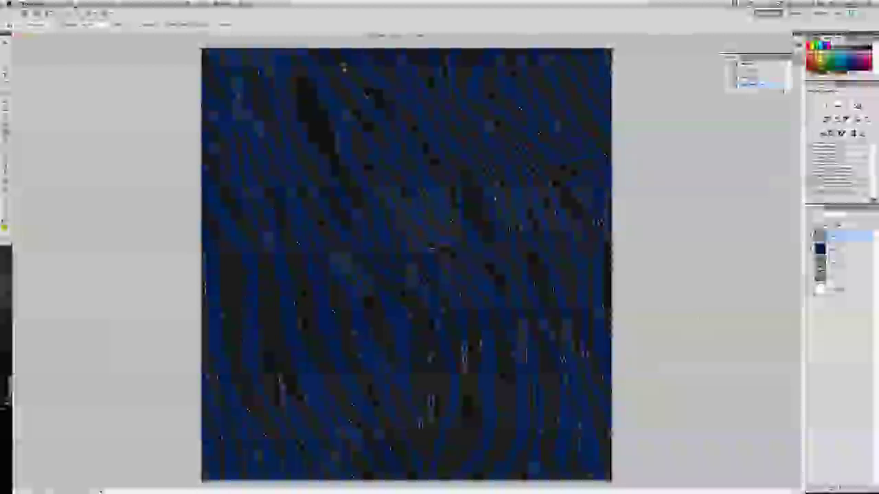
Fill the stripe selection on a new Layer 4 with the yellow foreground colour via Edit > Fill.
key("ctrl+j")
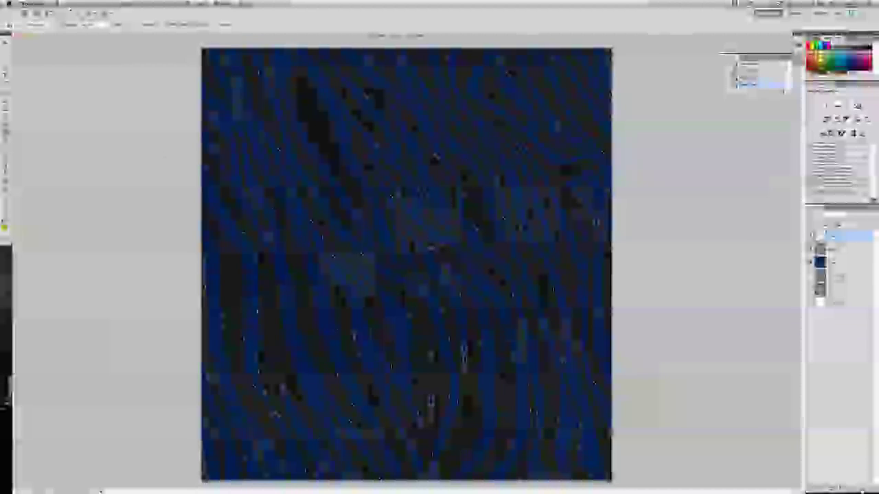
left_click(70, 3)
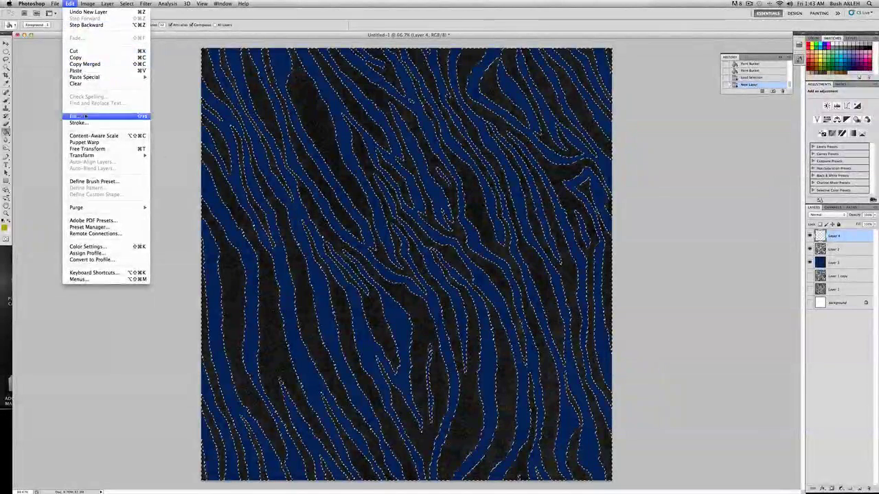
left_click(76, 116)
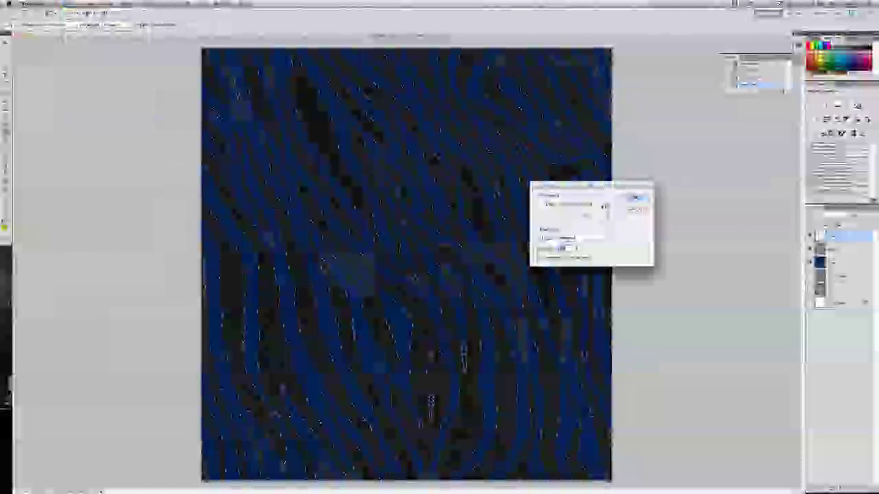
left_click(604, 206)
left_click(579, 176)
left_click(635, 197)
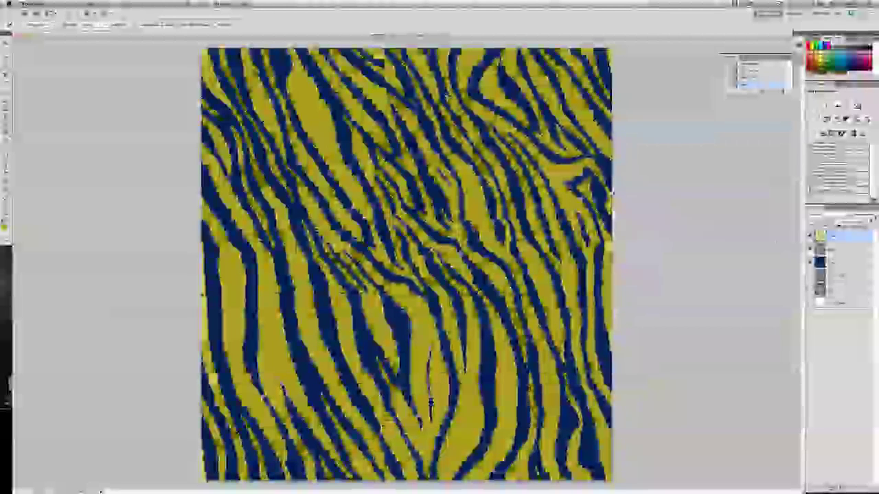
Set Layer 4's blend mode to Overlay.
left_click(824, 215)
left_click(824, 216)
left_click(828, 216)
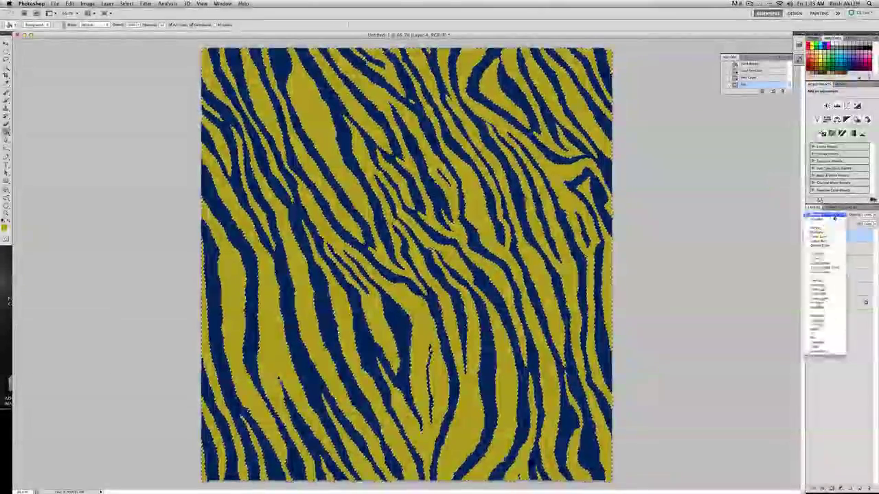
left_click(820, 281)
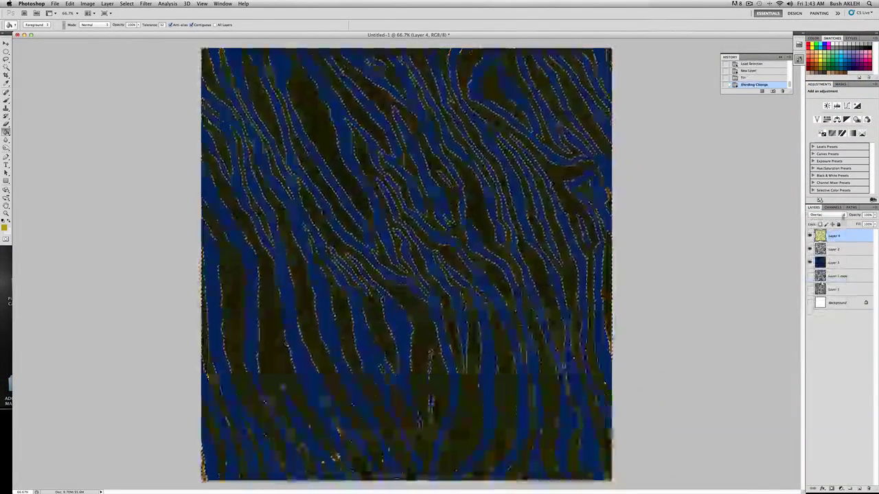
left_click(824, 215)
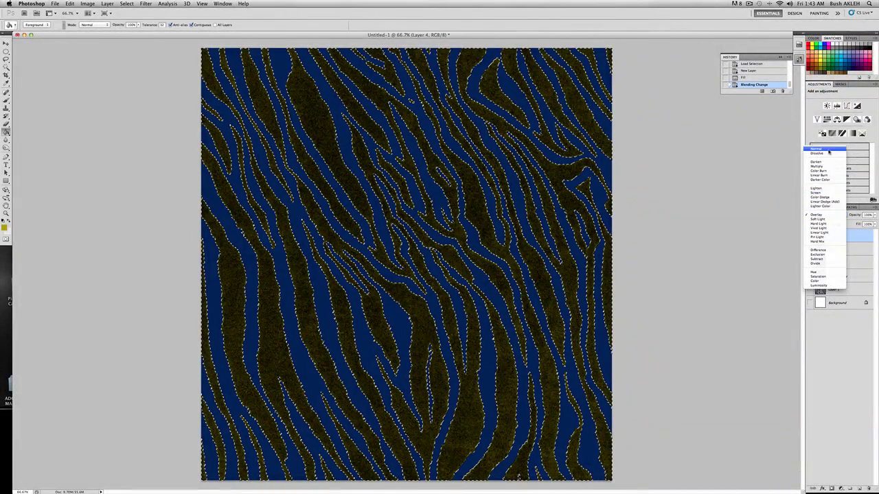
Return the yellow layer to Normal at lowered opacity and merge it with Layer 2.
left_click(829, 152)
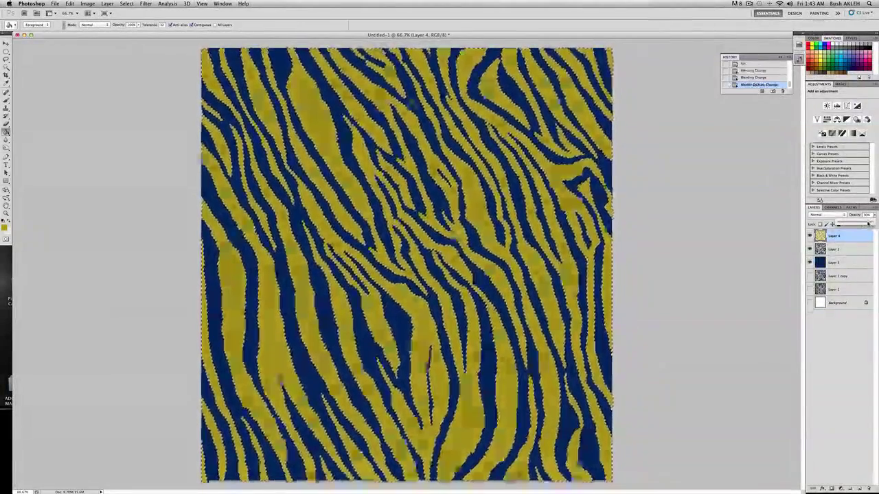
left_click_drag(869, 224, 860, 224)
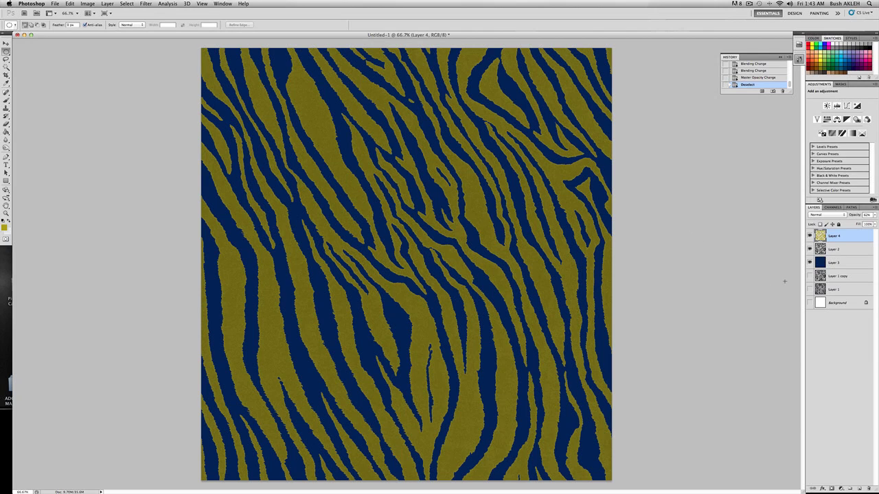
left_click(846, 251, "shift")
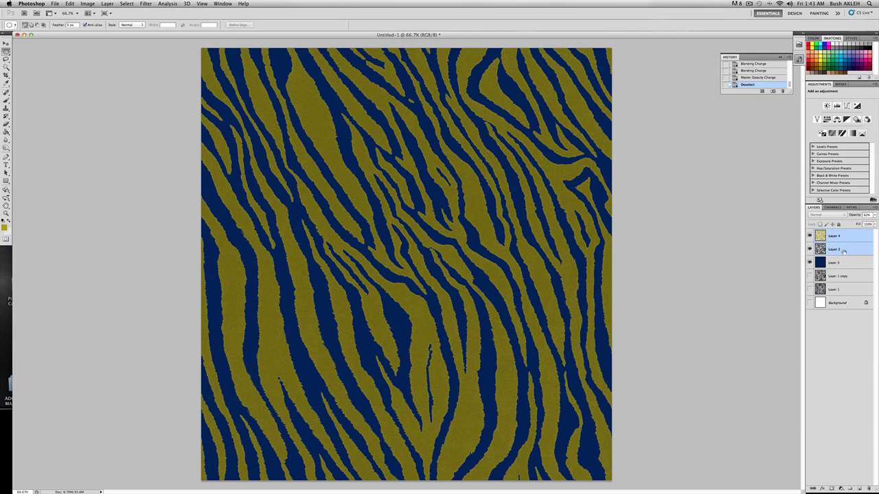
left_click(874, 207)
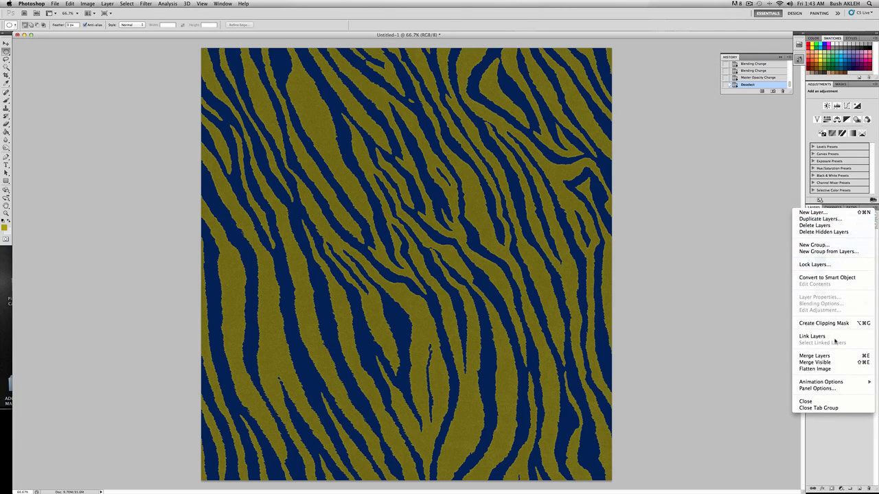
left_click(824, 356)
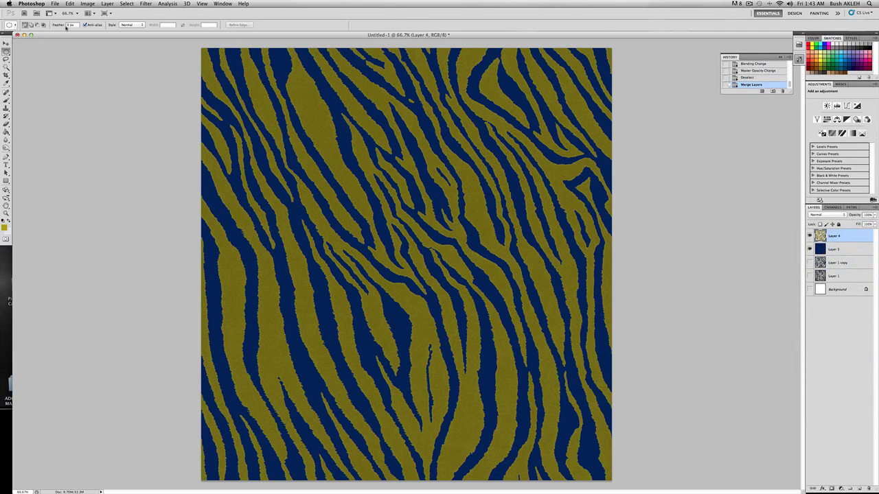
Recolour the olive stripes with Replace Color: Fuzziness 65, Hue −104, Saturation +25, Lightness −2.
left_click(89, 5)
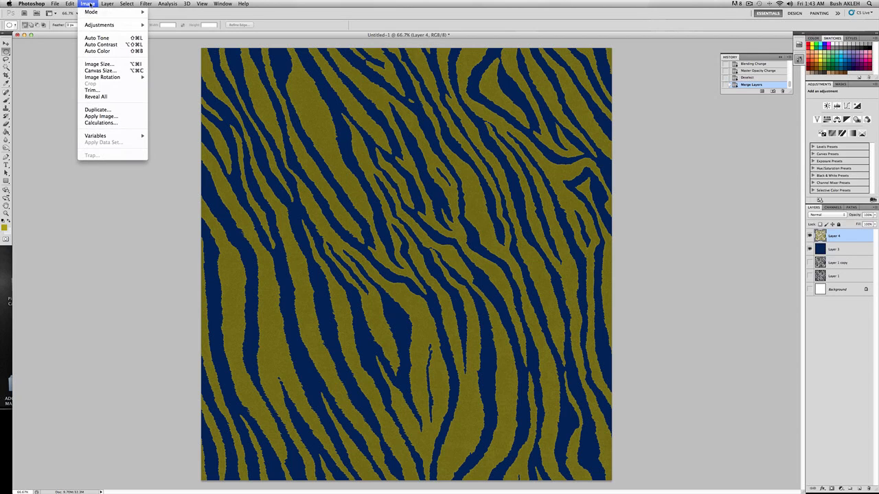
mouse_move(96, 27)
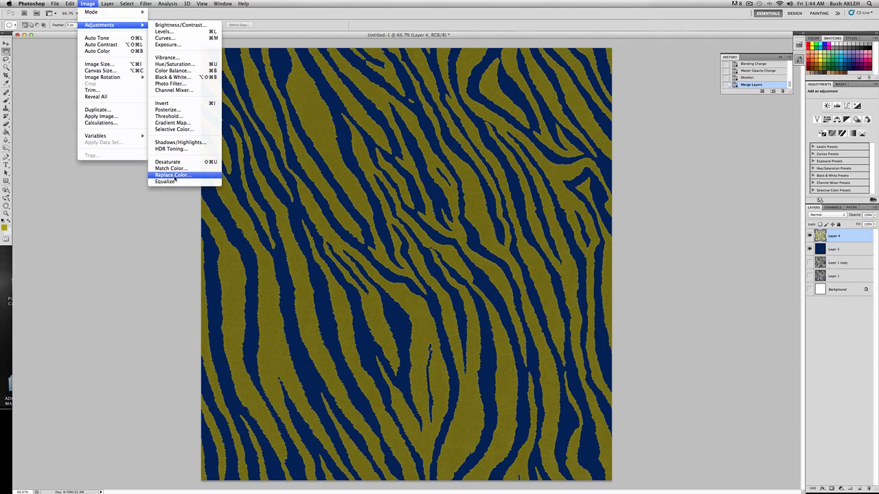
left_click(175, 175)
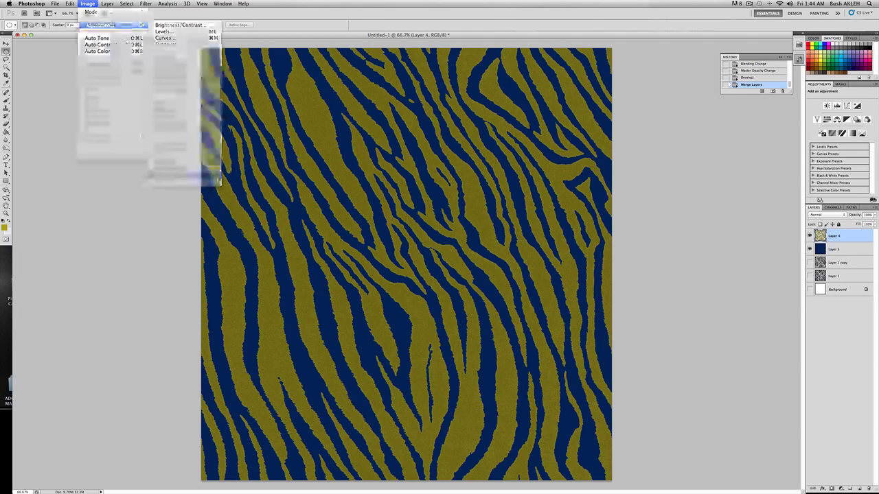
left_click_drag(447, 134, 580, 132)
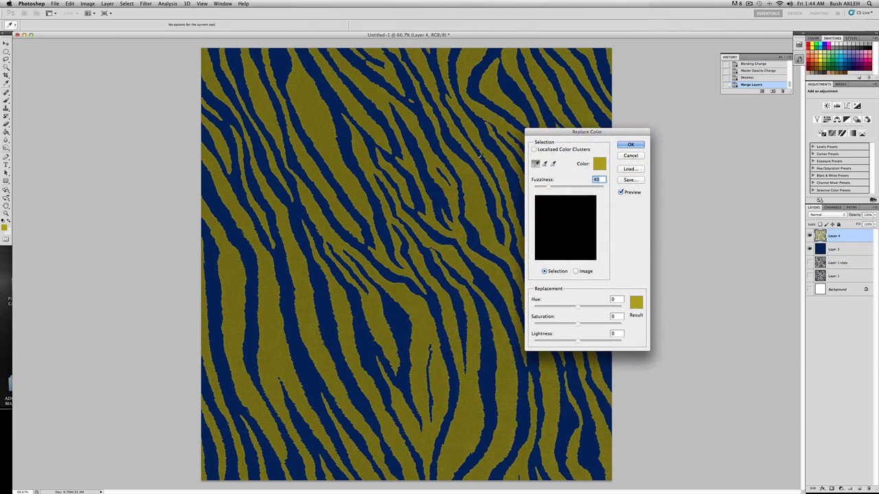
left_click(556, 206)
mouse_move(549, 187)
left_mouse_down()
mouse_move(560, 188)
mouse_move(537, 187)
left_mouse_up()
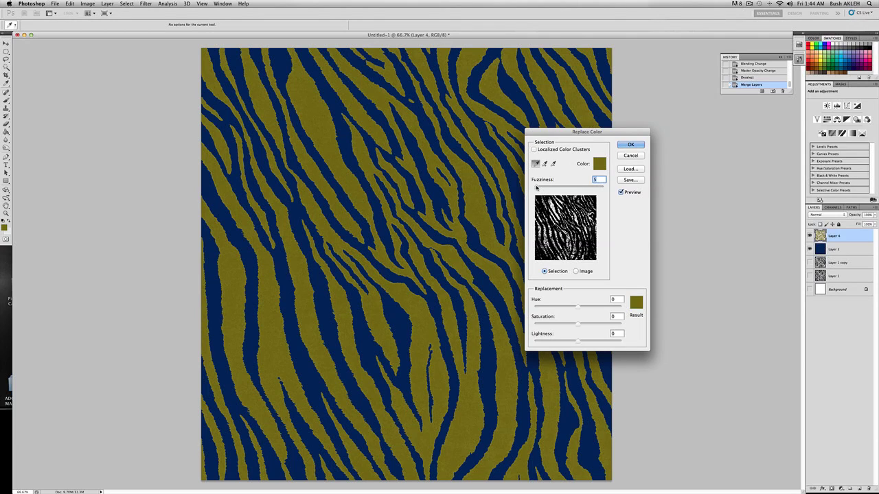
left_click_drag(537, 188, 556, 188)
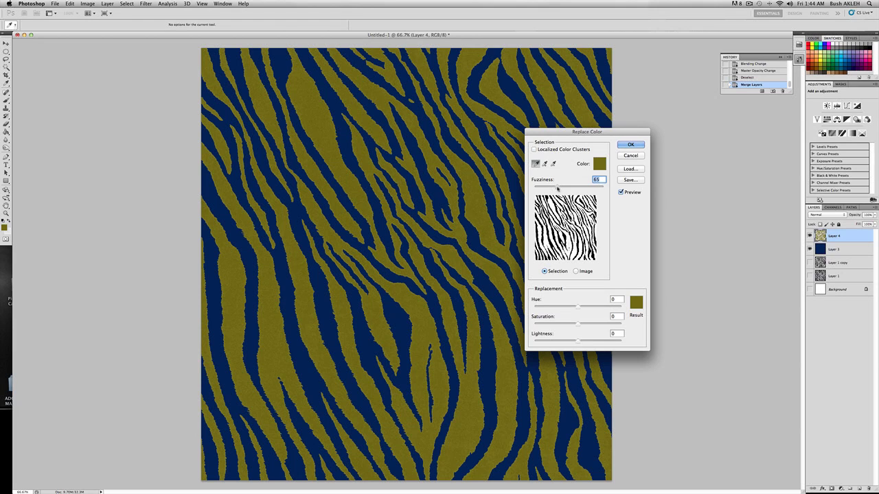
left_click_drag(579, 307, 551, 309)
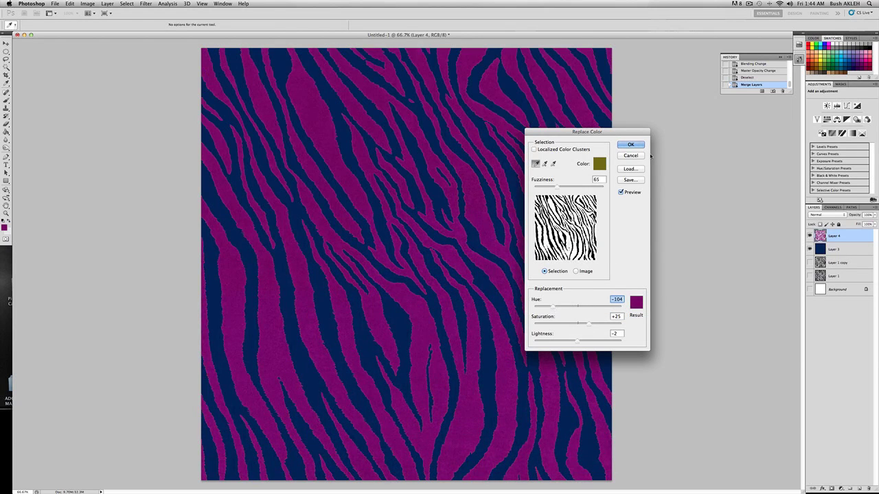
left_click(628, 145)
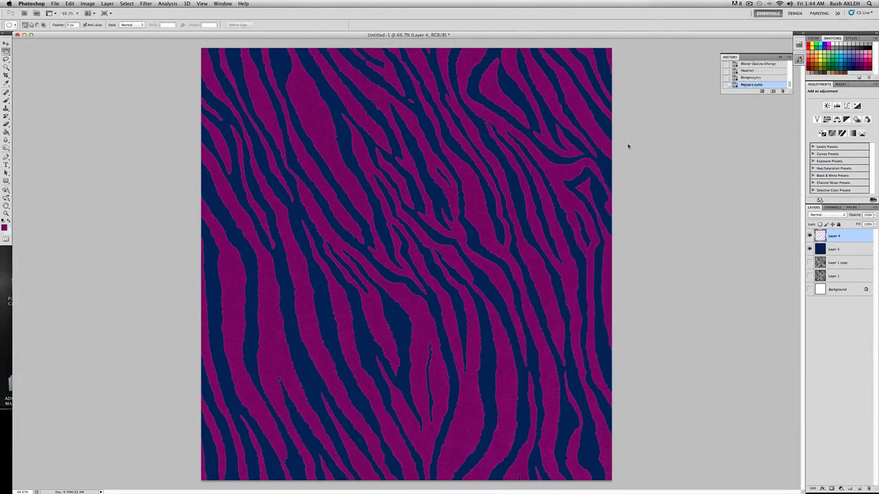
Merge Layer 3 and Layer 4 into a single layer.
left_click(857, 251)
left_click(855, 239, "shift")
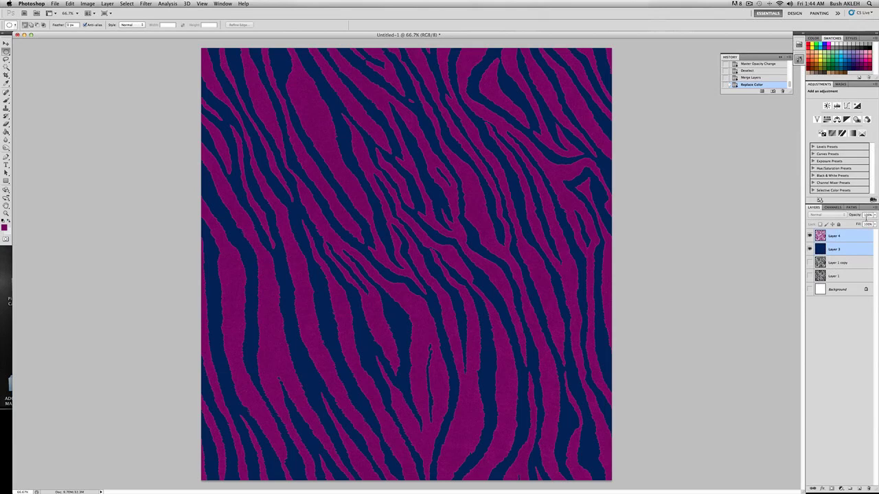
left_click(874, 207)
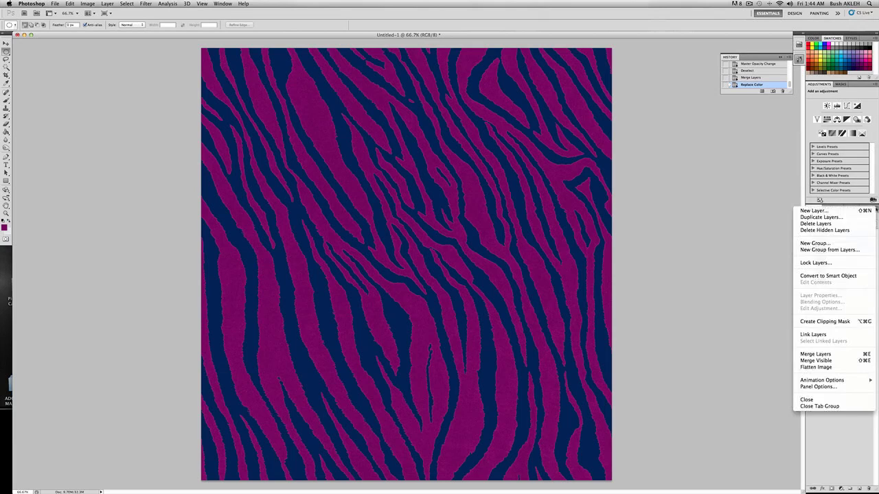
left_click(822, 355)
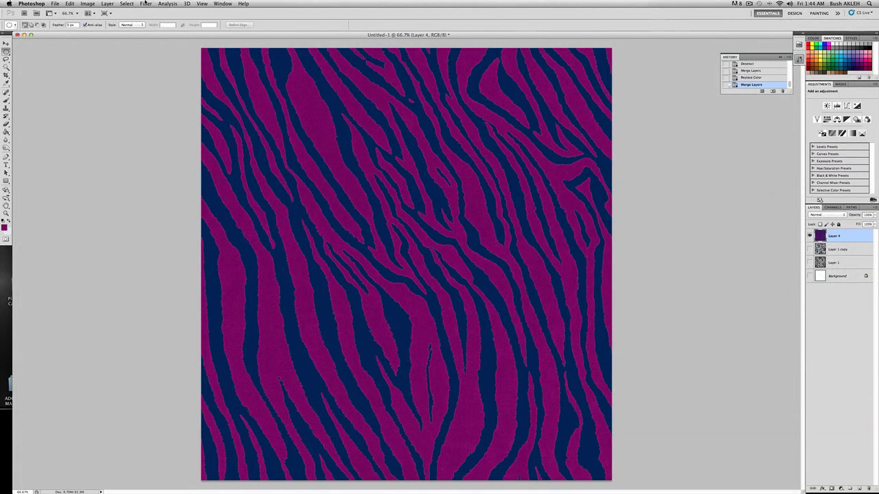
Shift the navy ground to dark purple with Replace Color, then start saving the tile.
left_click(88, 5)
mouse_move(113, 25)
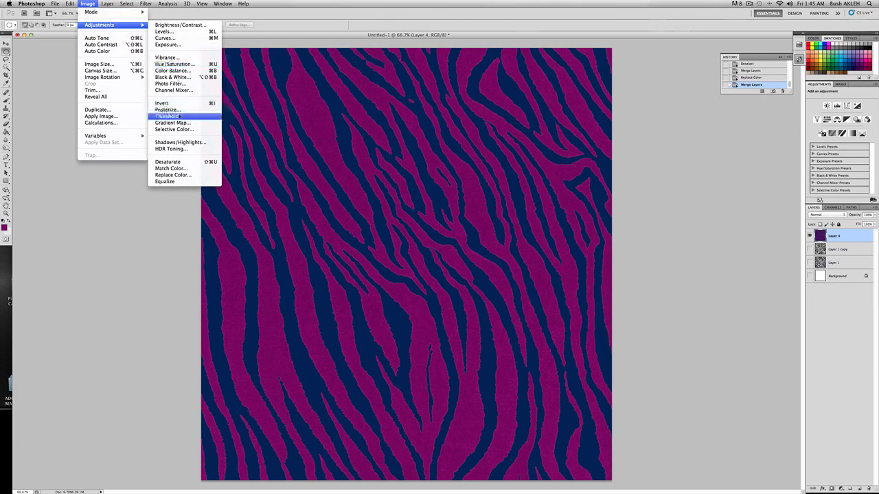
left_click(174, 174)
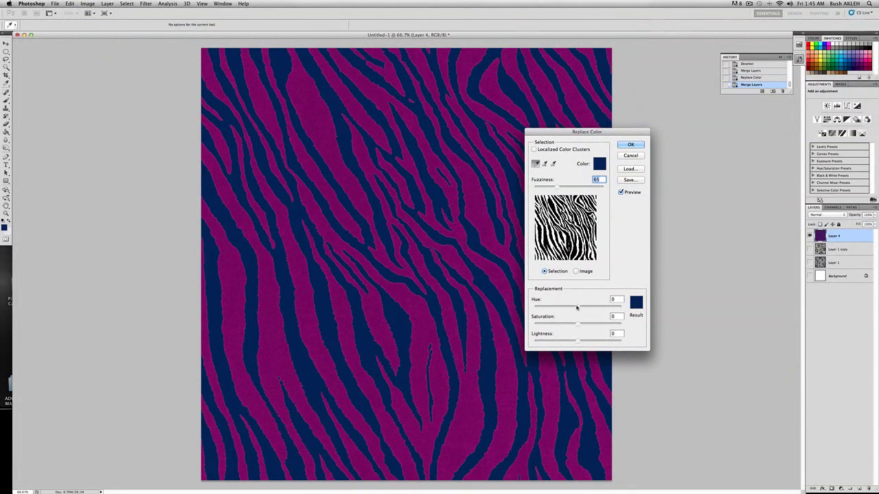
left_click_drag(577, 306, 564, 327)
left_click(628, 144)
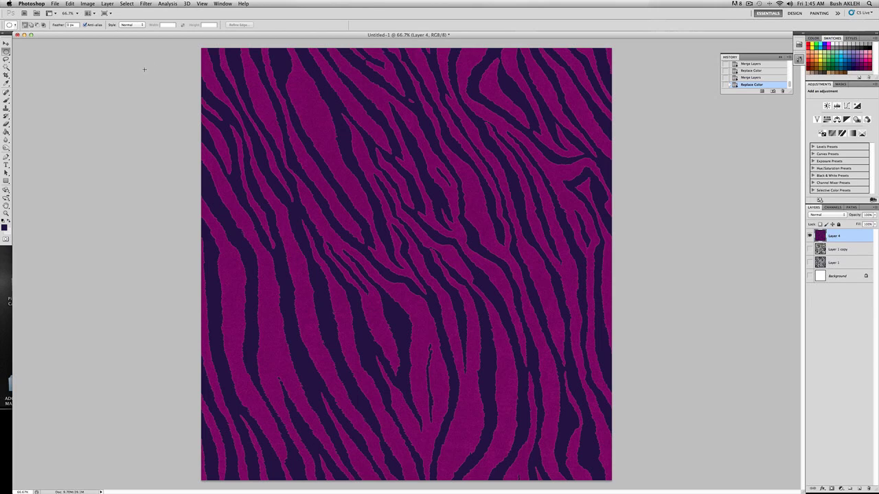
left_click(54, 3)
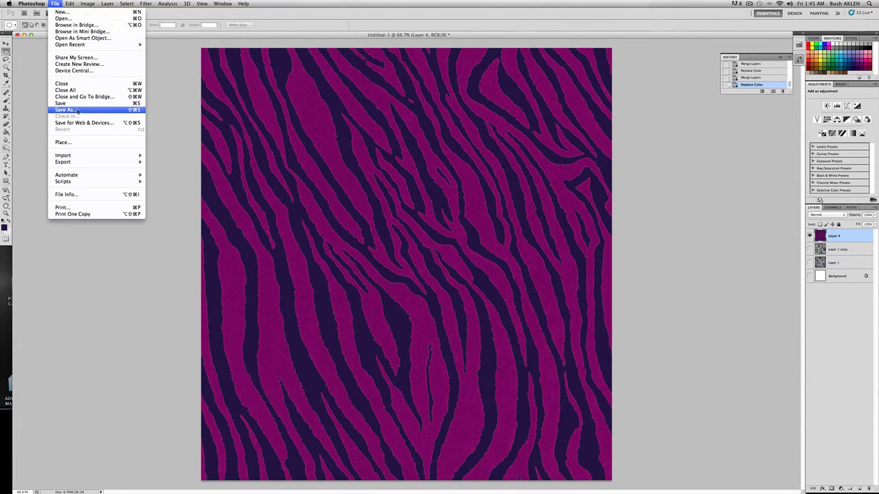
left_click(749, 4)
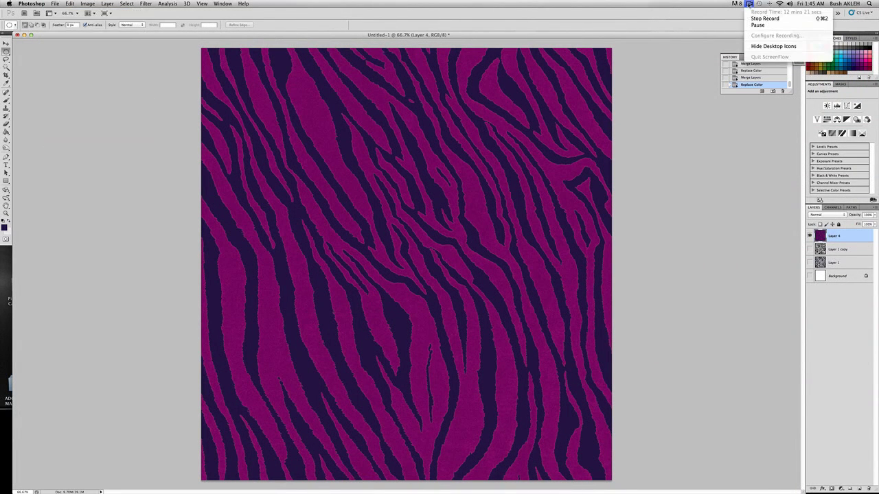